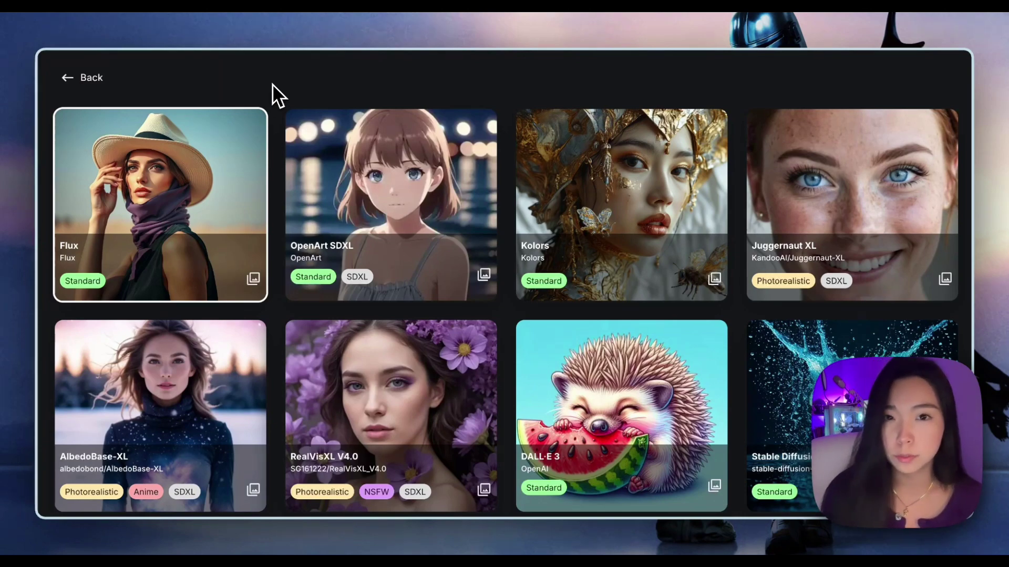
Step: Select the Flux model on the model picker for generating images
left_click(79, 78)
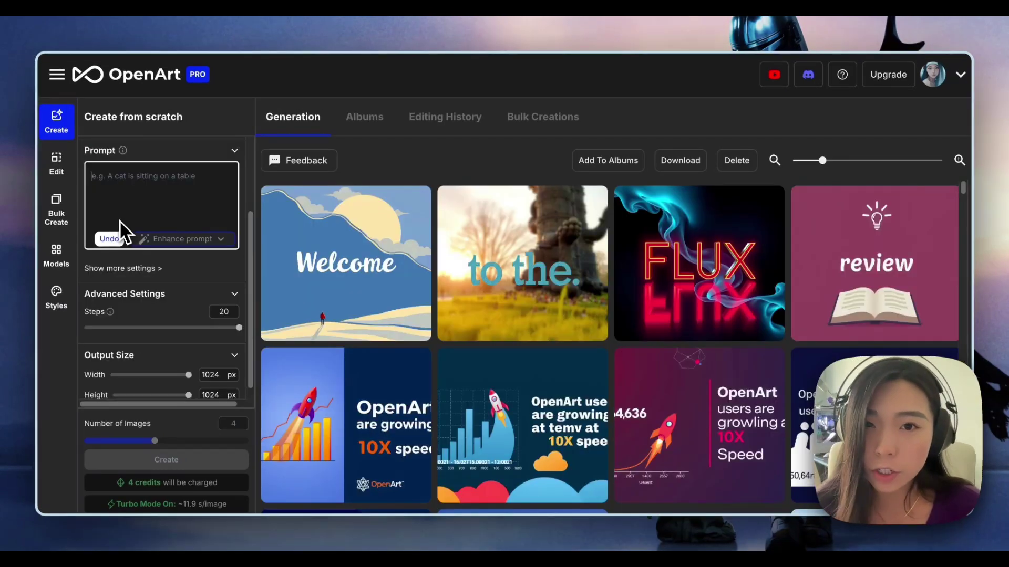
Step: Generate Flux images from the prompt 'masterchief', then return to editing the prompt
type("masterchief")
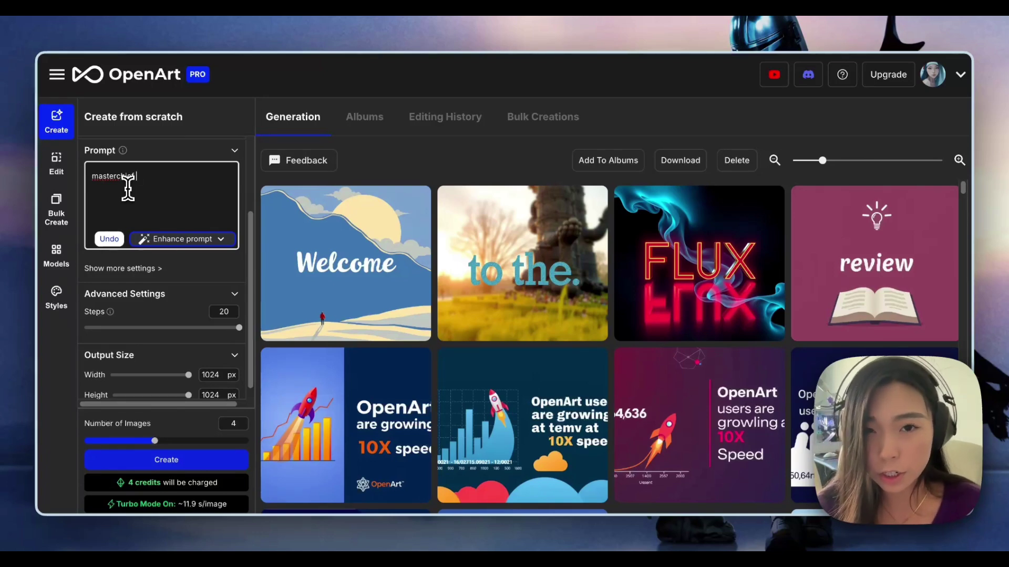
scroll(128, 189, "up", 2)
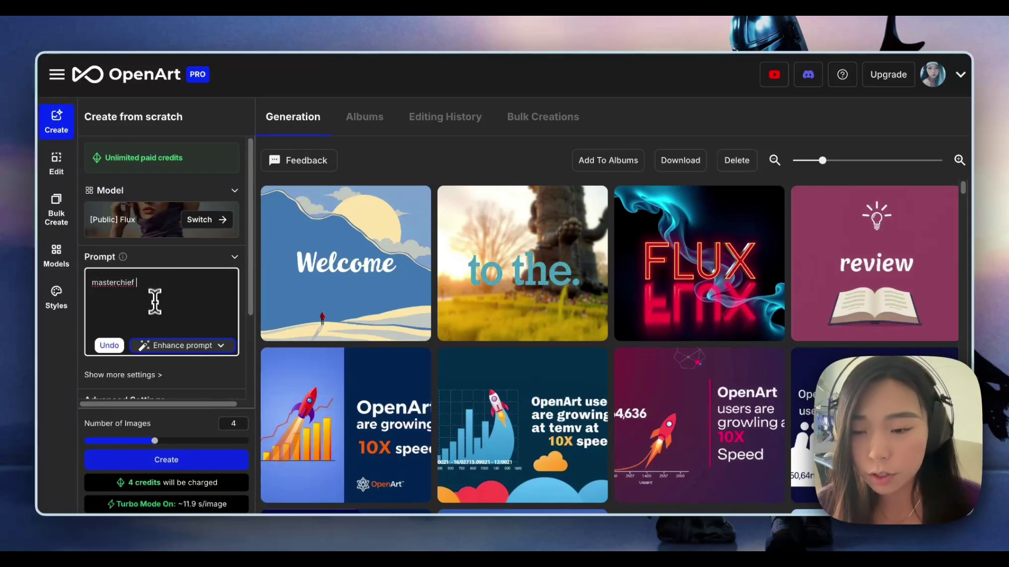
left_click(180, 464)
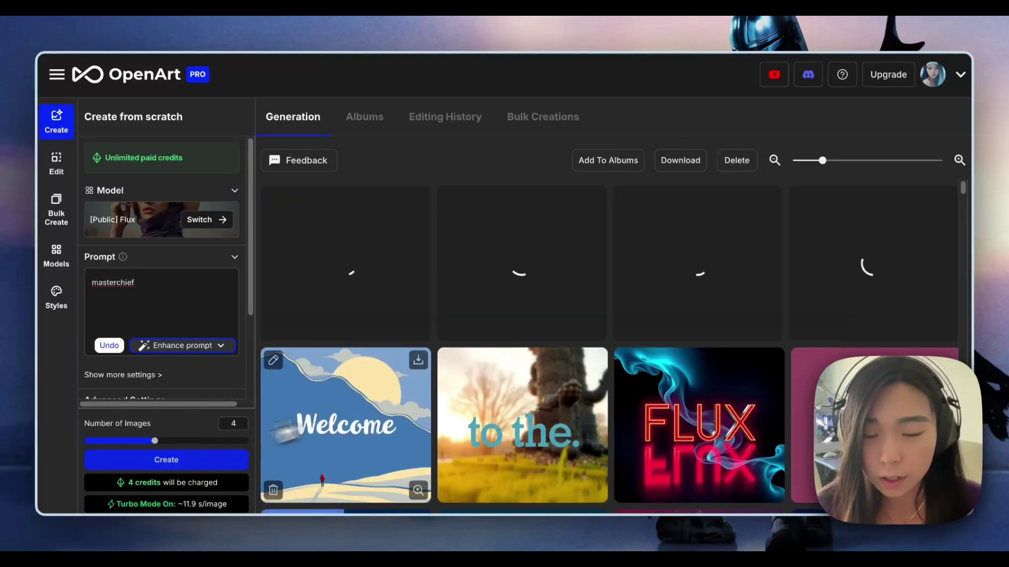
left_click(208, 284)
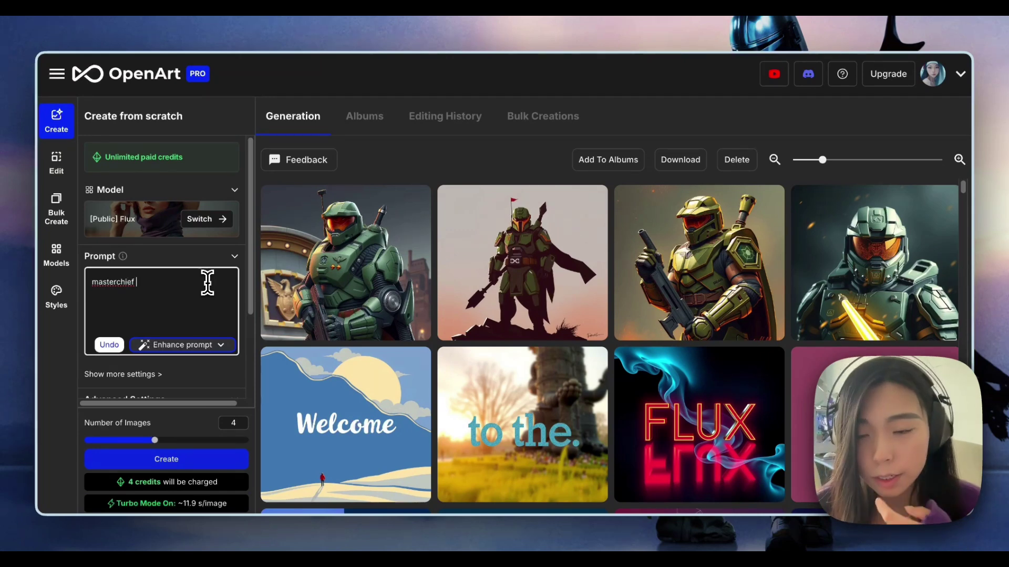
Step: Extend the prompt to 'holding a sign saying "No, I think we're just getting started"' and generate
type("holding a sign saying \"No, We're just getting star")
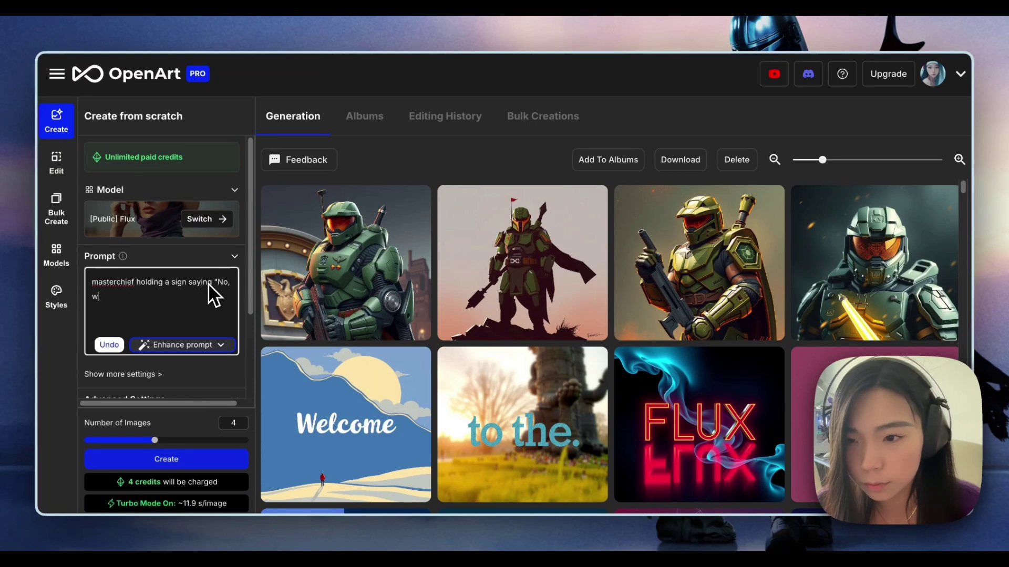
type("ted\"")
left_click(93, 297)
key("Delete")
type("I think w")
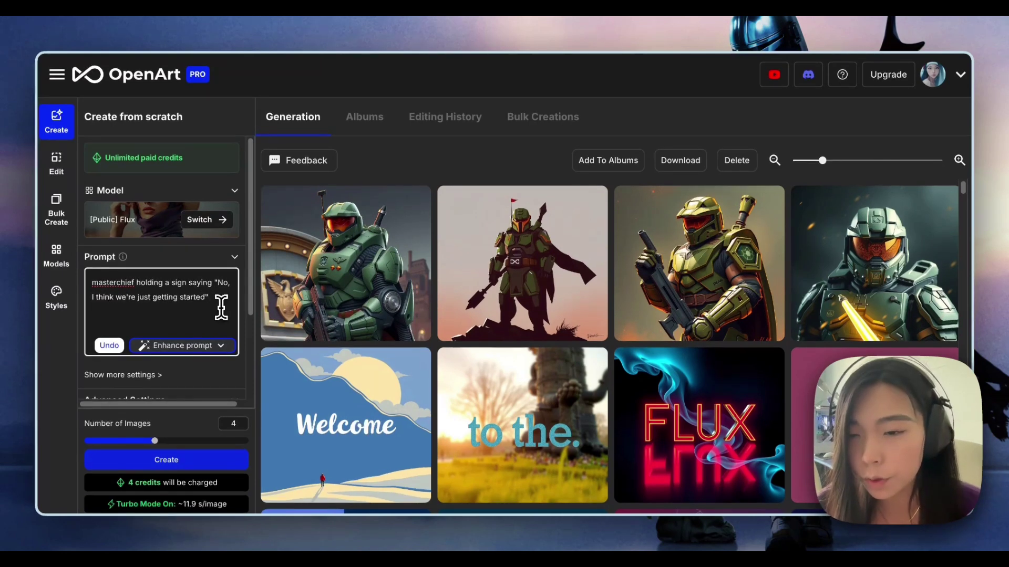
left_click(204, 463)
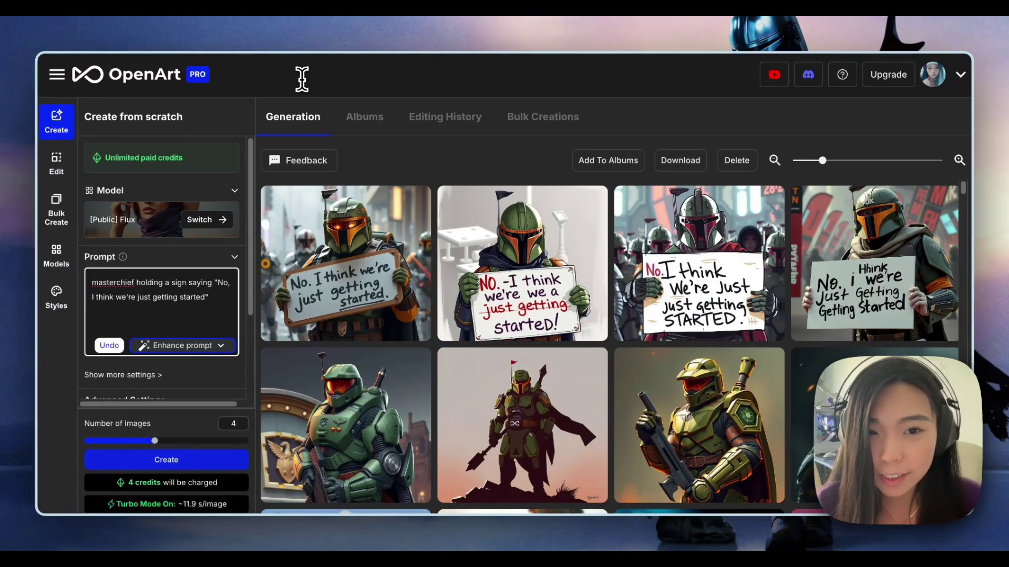
Step: Enlarge the new sign images one at a time to check the lettering
left_click(503, 267)
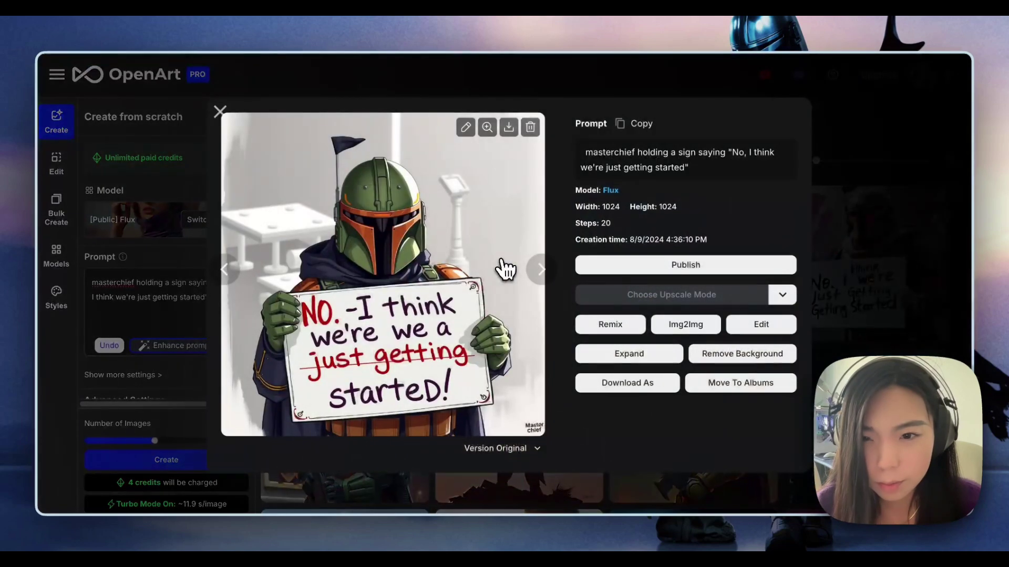
key("Right")
key("Right")
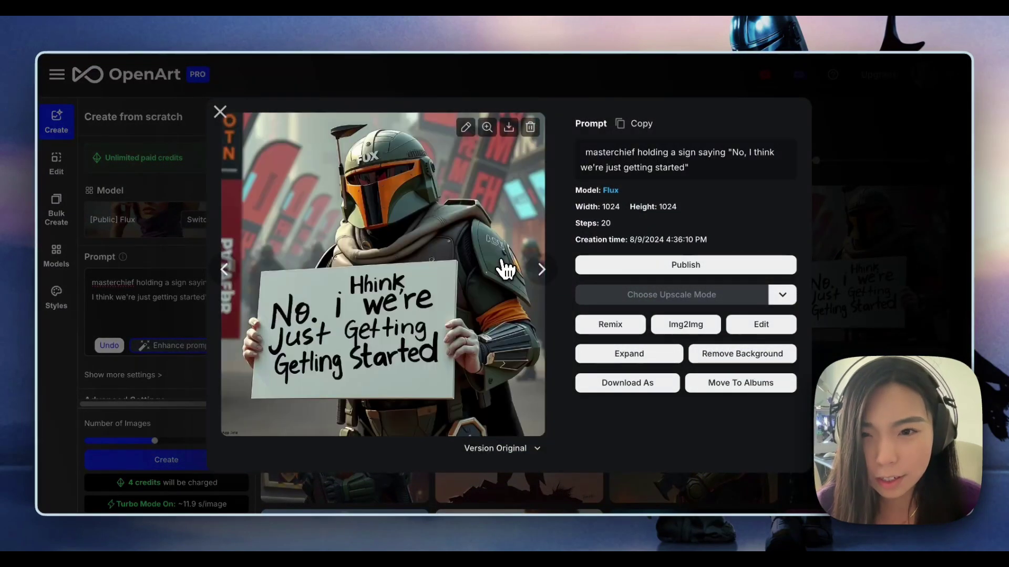
key("Escape")
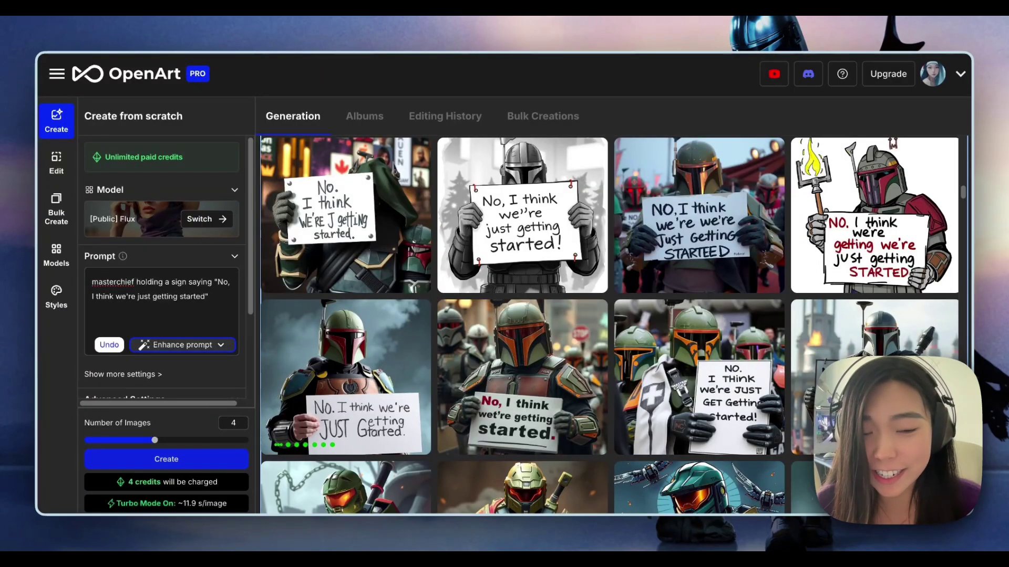
left_click(882, 399)
key("Escape")
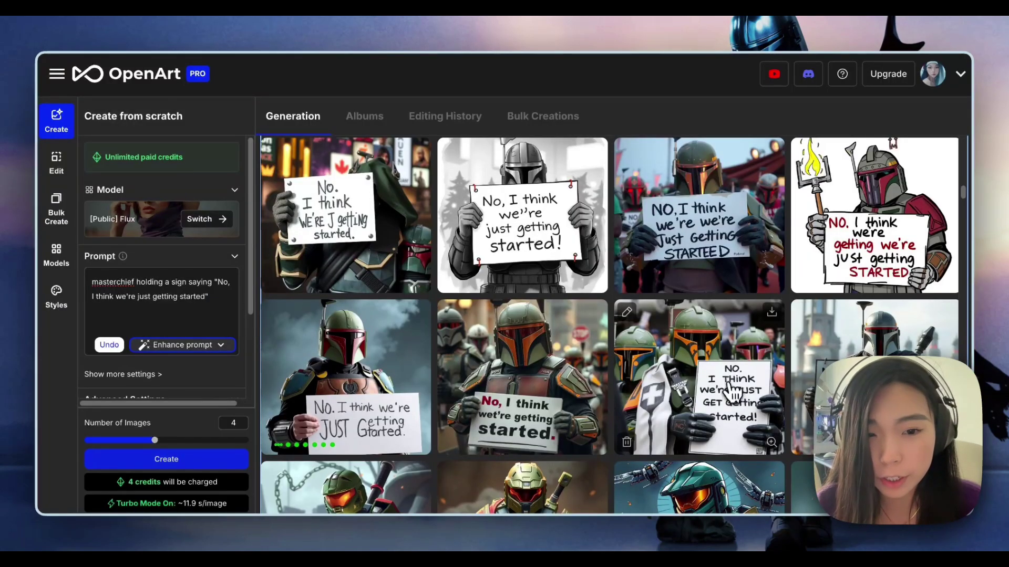
Step: Open the sign image with the tower and step through all generated images enlarged
left_click(883, 378)
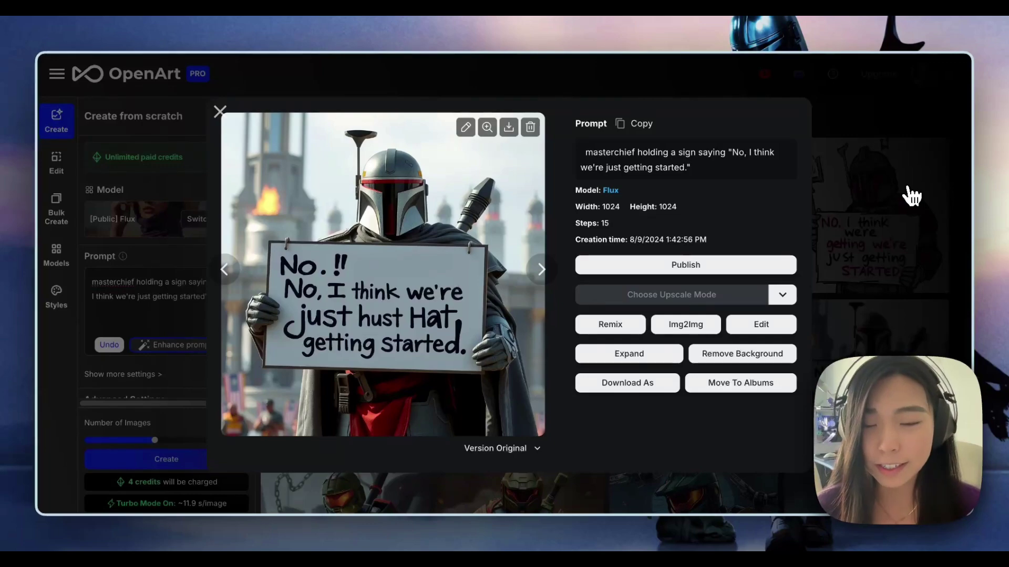
key("Right")
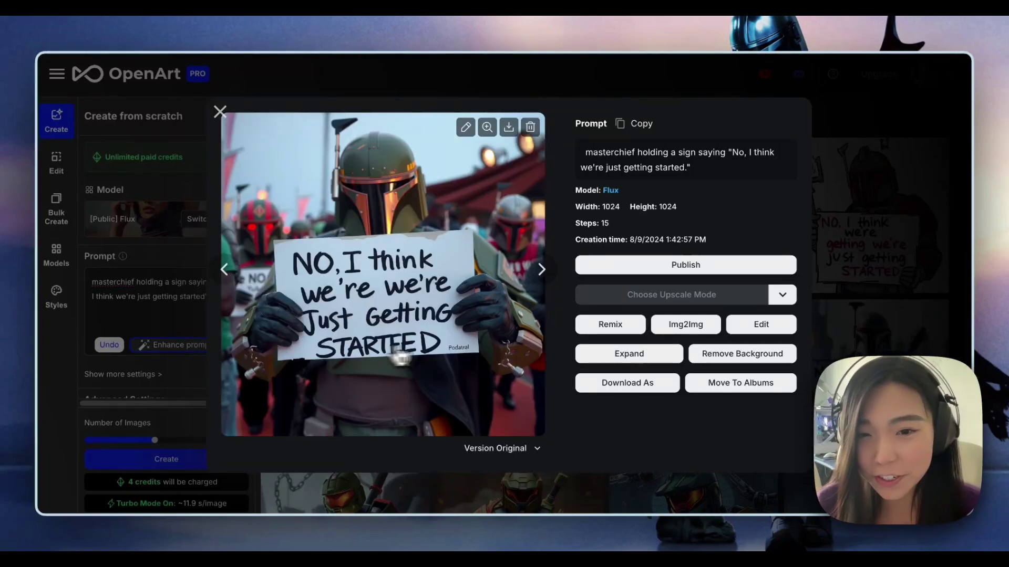
key("Right")
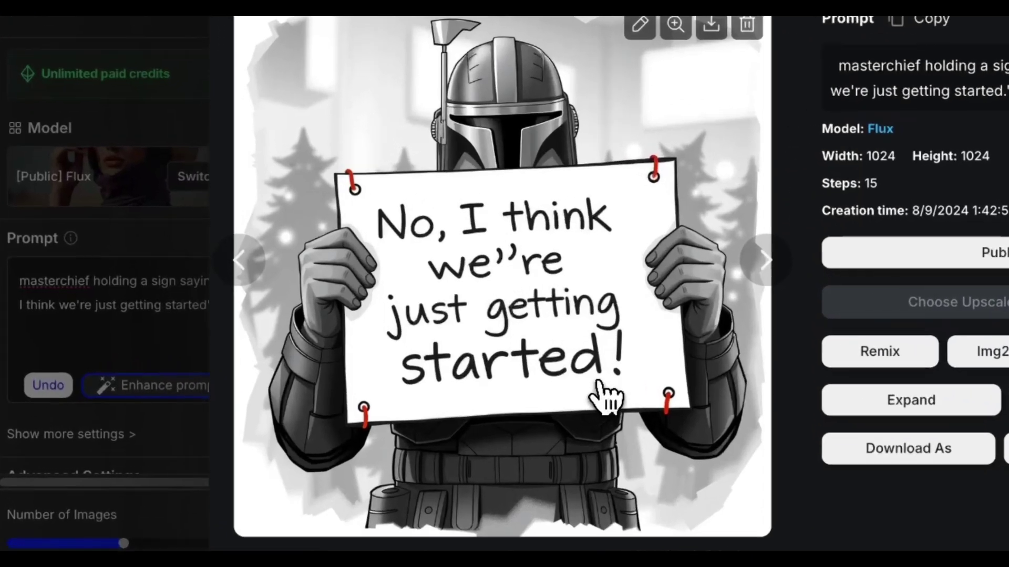
key("Right")
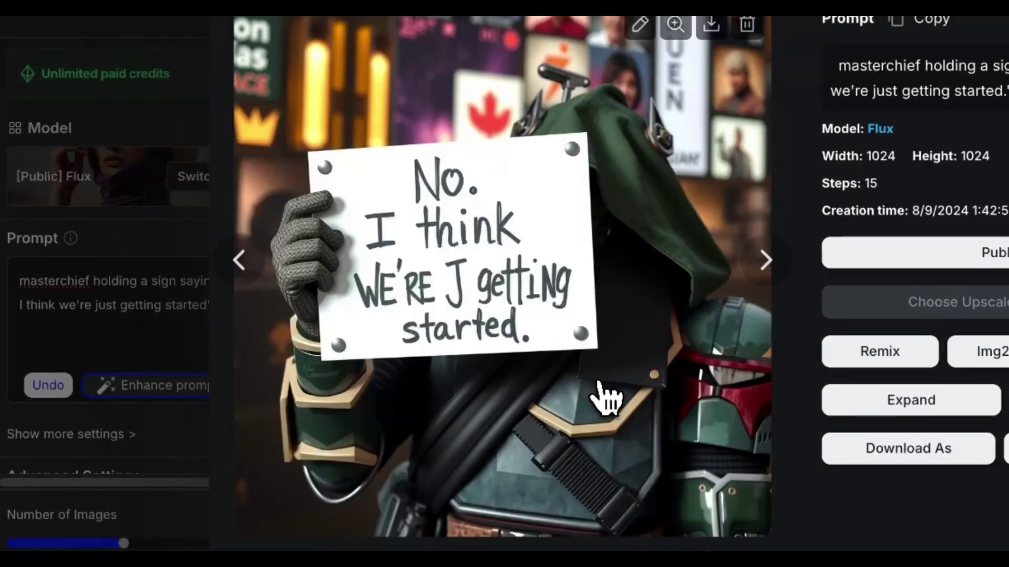
key("Right")
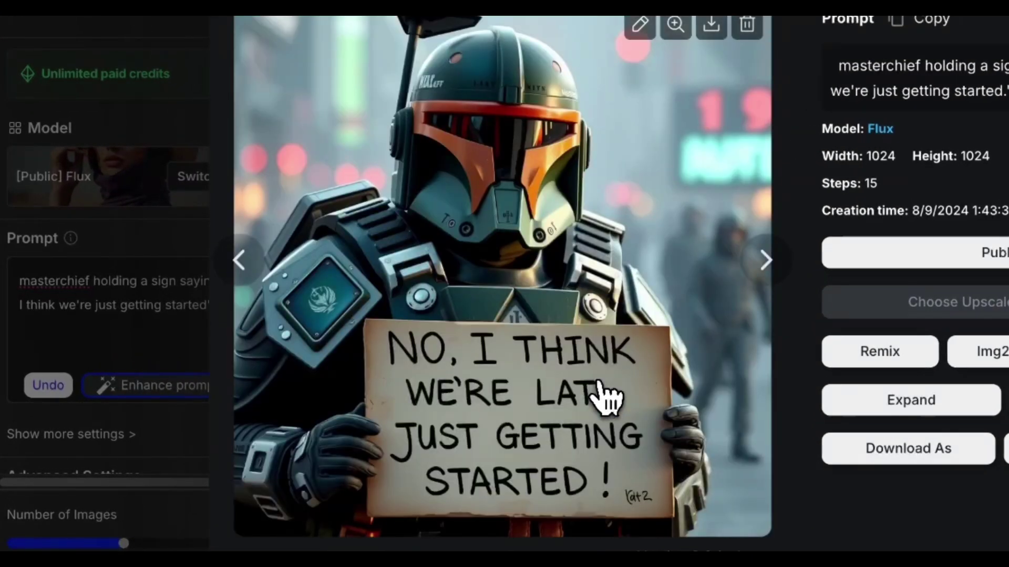
key("Left")
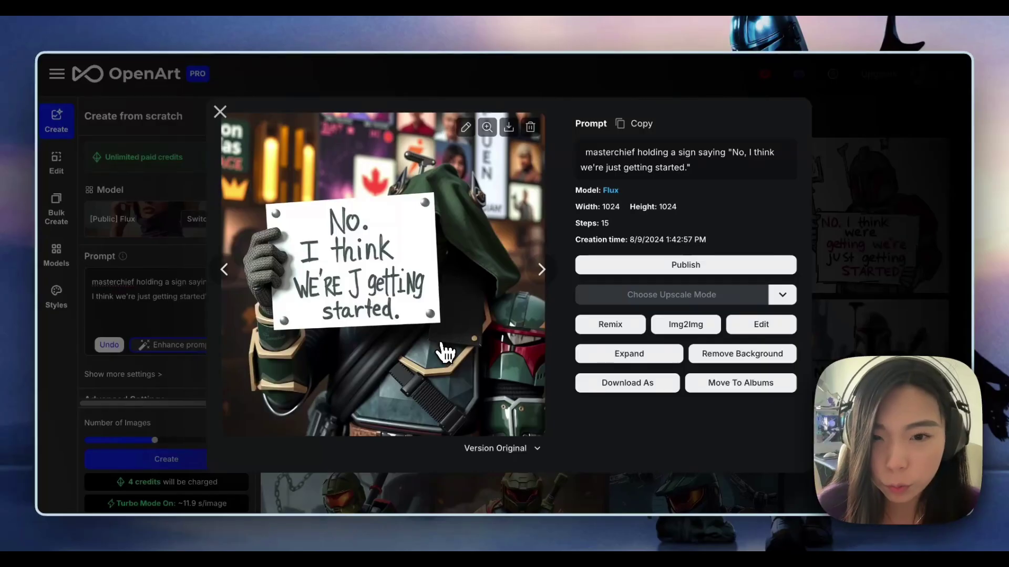
key("Left")
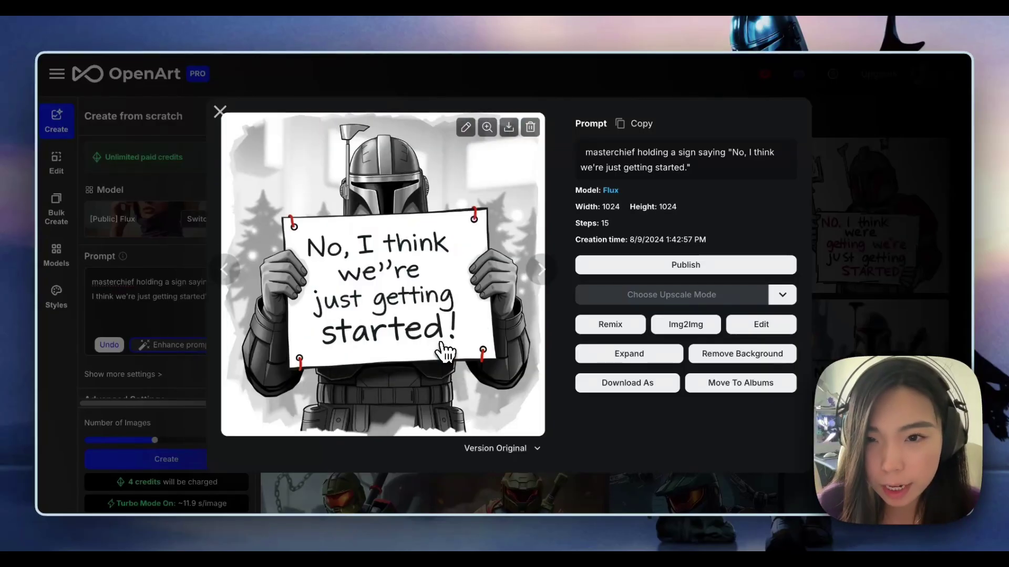
key("Right")
key("Right")
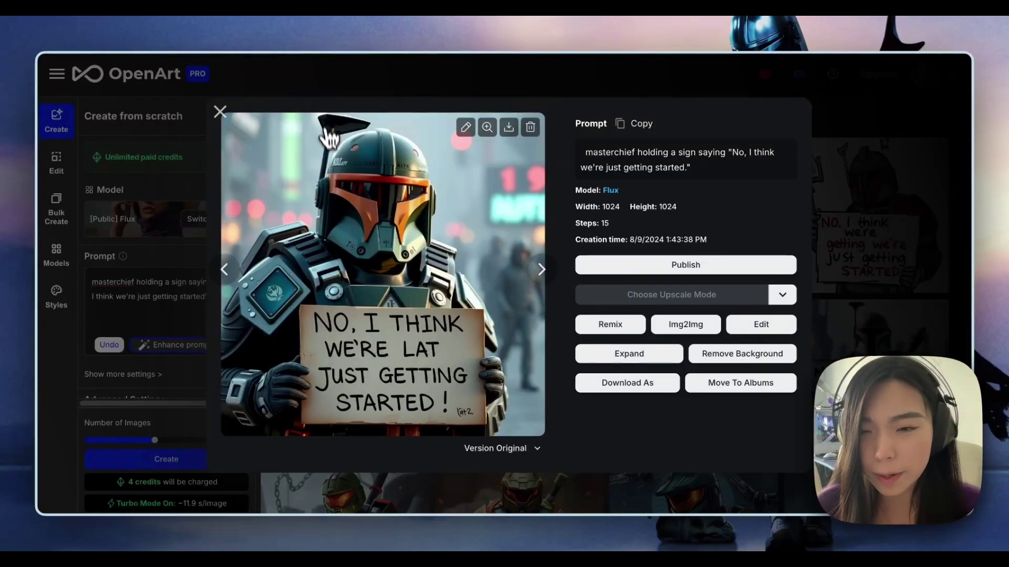
key("Right")
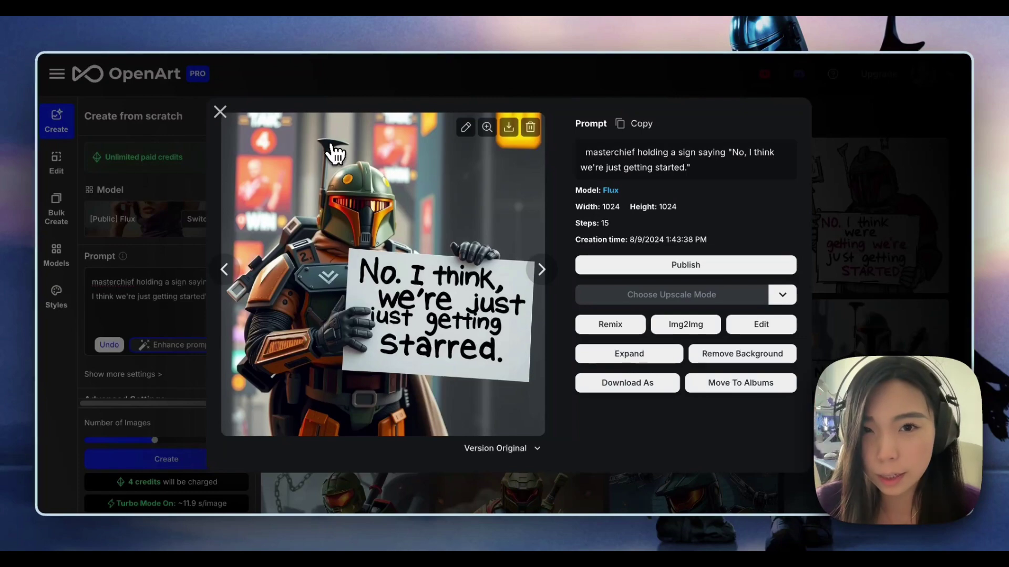
key("Right")
key("Escape")
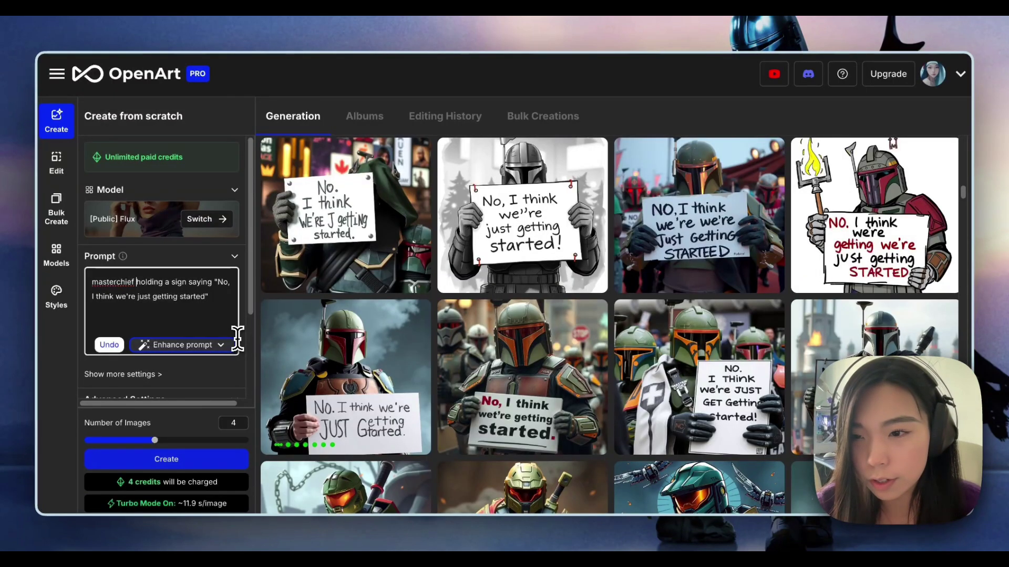
Step: Change the prompt to 'masterchief from halo with a speech bubble' saying the line, and generate
type("from h")
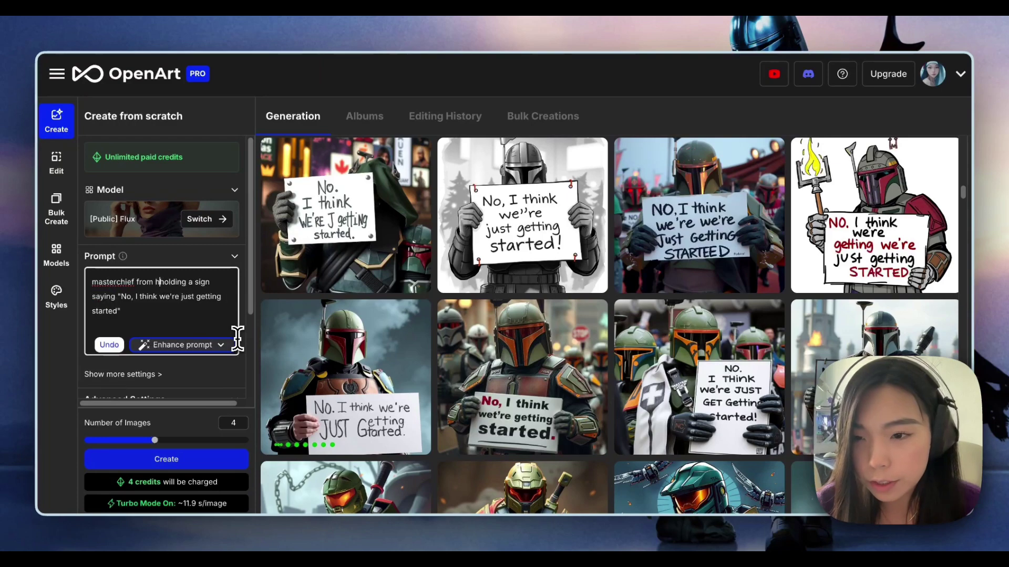
type("alo")
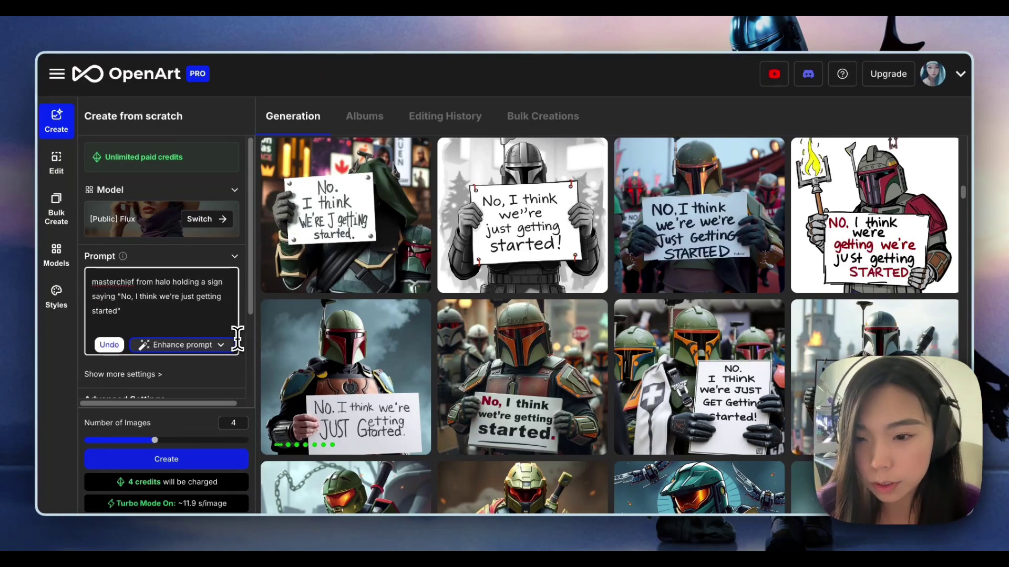
left_click(231, 323)
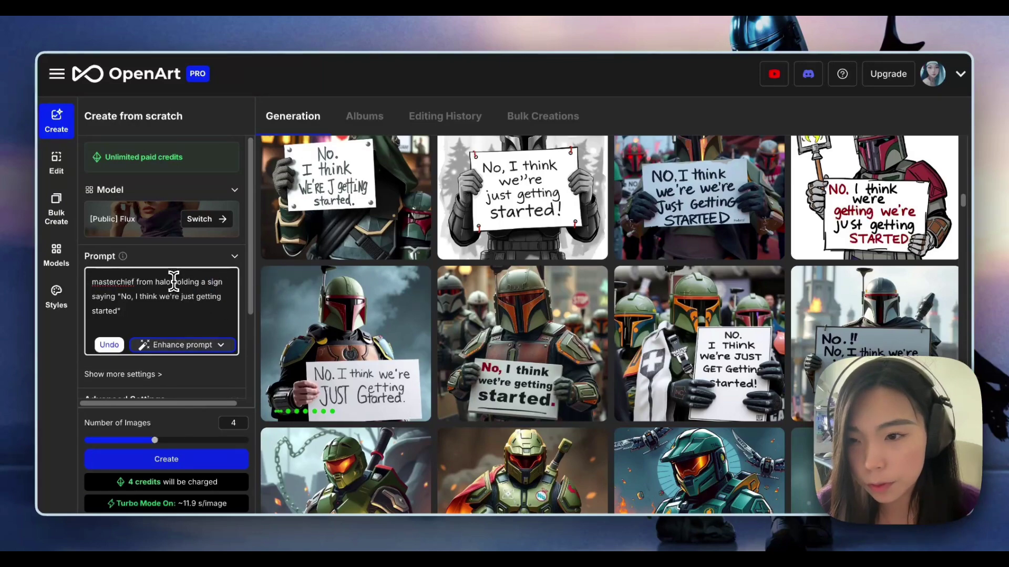
left_click_drag(172, 282, 222, 283)
type("with a speech bubble")
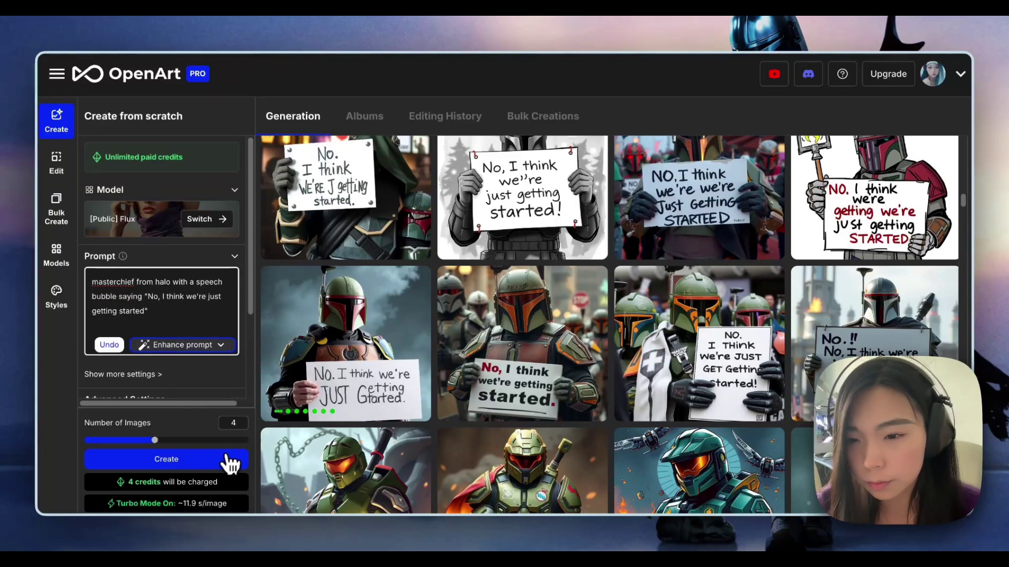
left_click(229, 462)
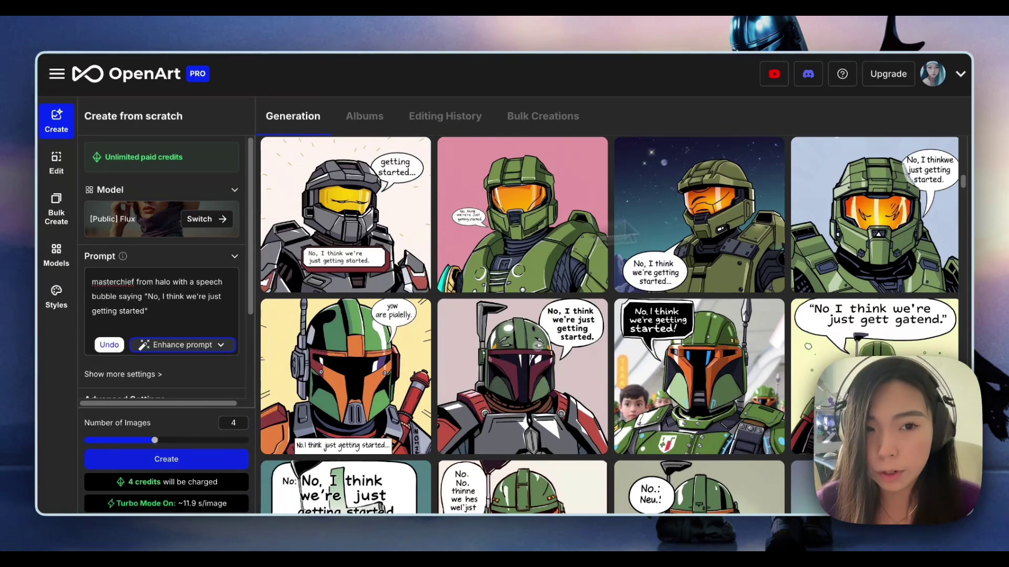
Step: Step through the comic speech-bubble Master Chief images in the enlarged view
left_click(371, 208)
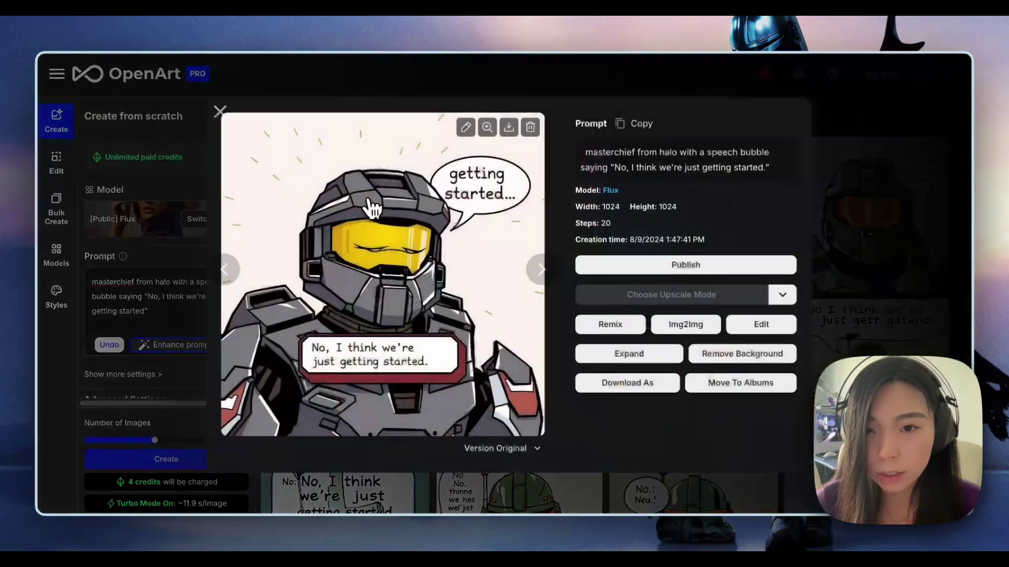
left_click(539, 257)
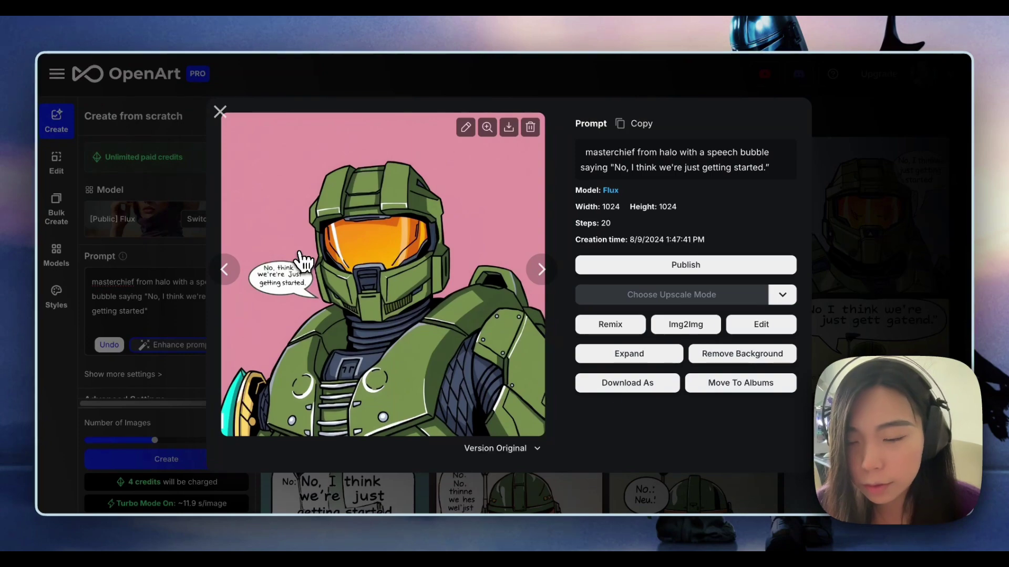
key("Left")
key("Right")
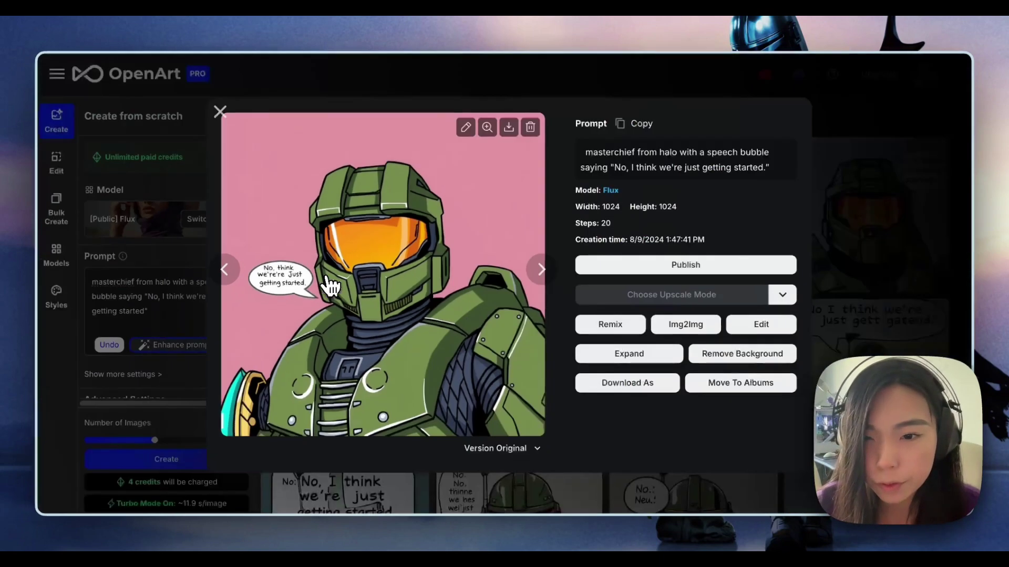
key("Right")
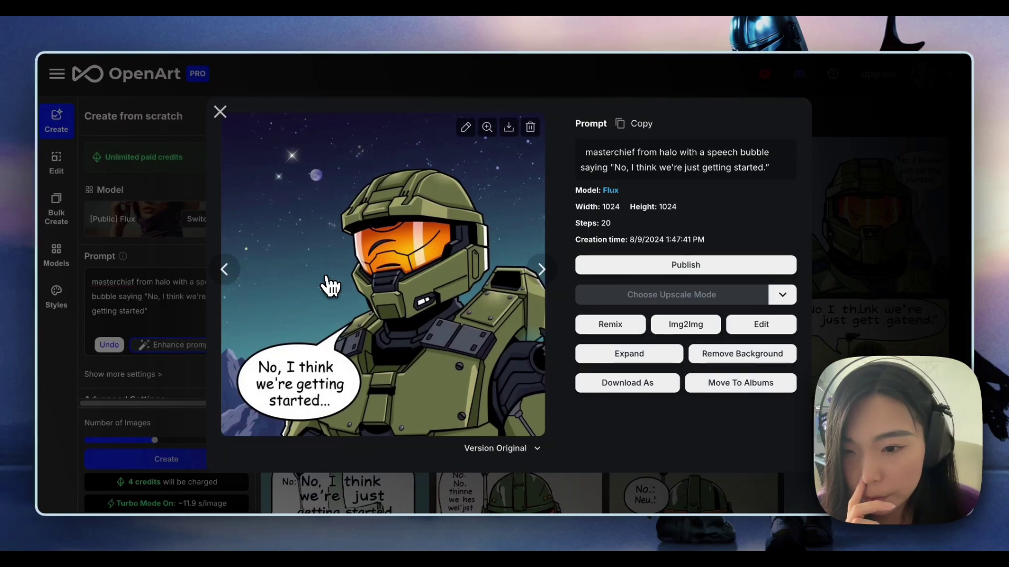
key("Right")
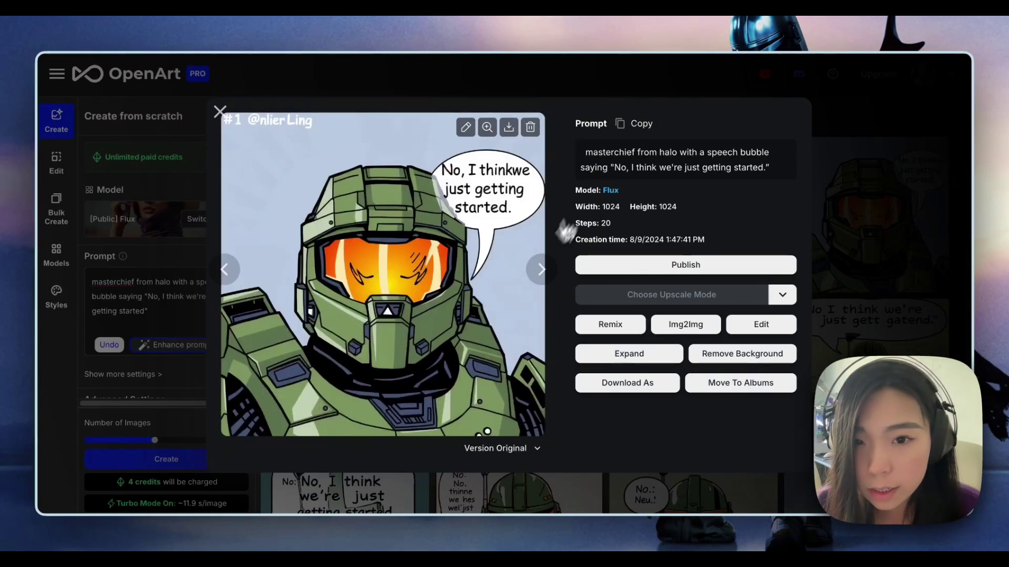
key("Right")
key("Right")
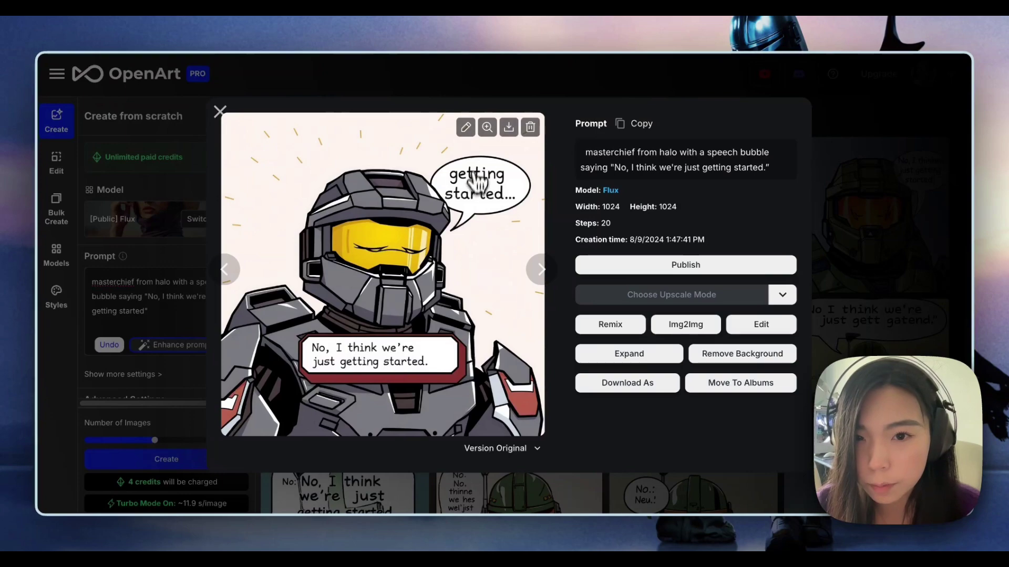
left_click(851, 242)
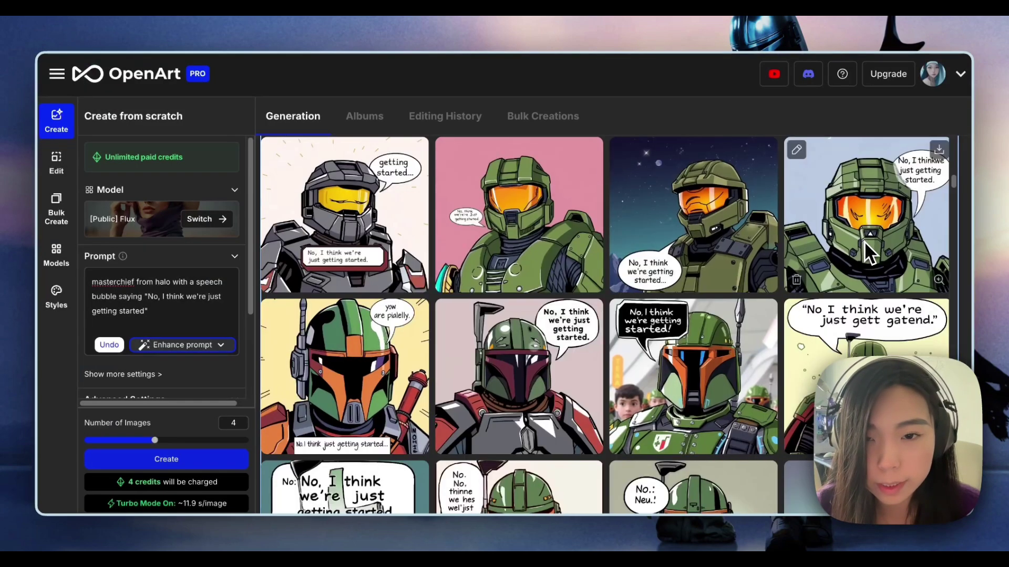
Step: Open the earlier sign-holding Master Chief images for comparison
scroll(865, 242, "down", 5)
left_click(850, 275)
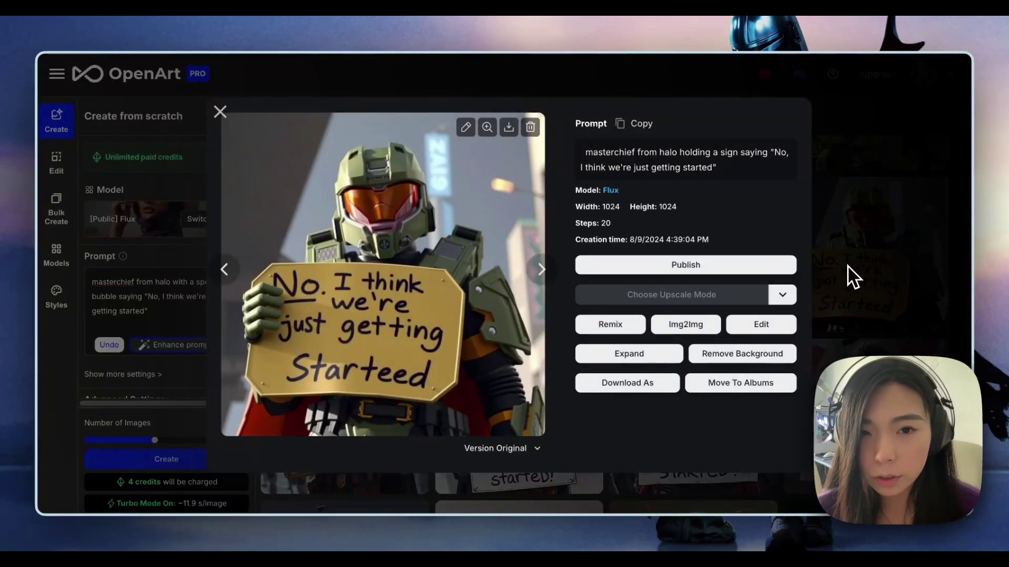
left_click(851, 276)
left_click(506, 280)
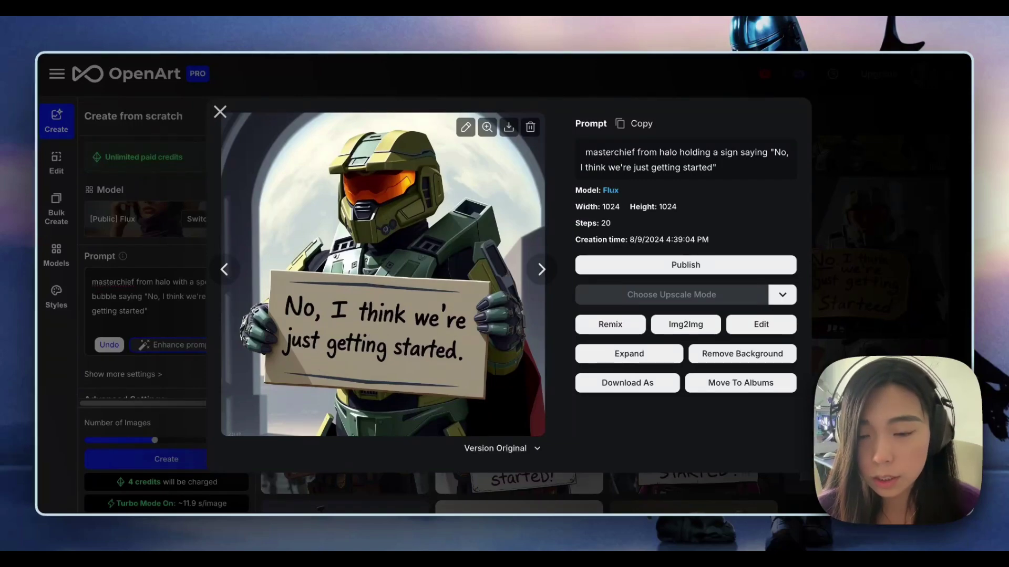
left_click(882, 254)
Step: Reopen the speech-bubble images and step to the orange-visor Master Chief result
scroll(883, 254, "up", 3)
left_click(883, 253)
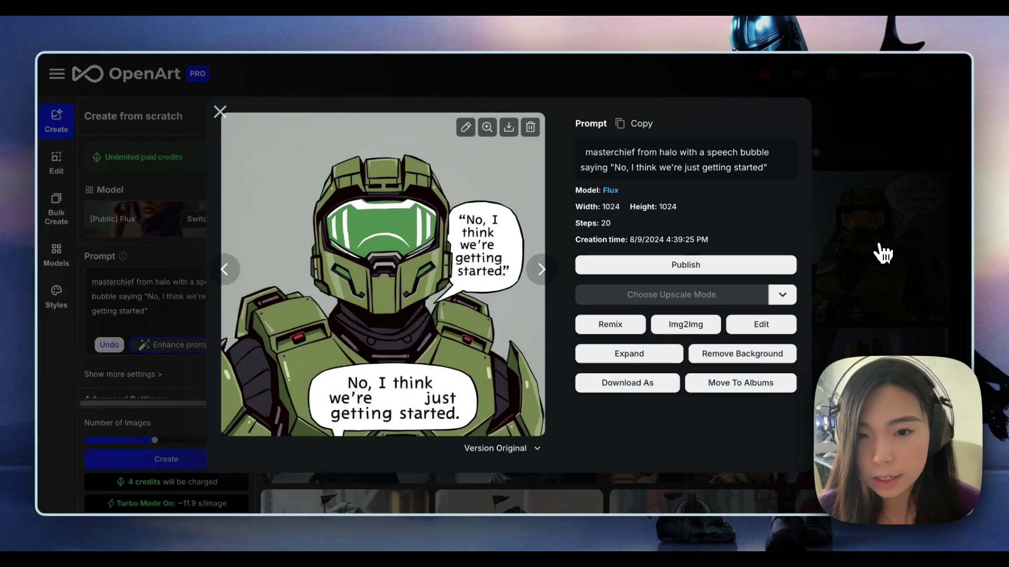
key("Right")
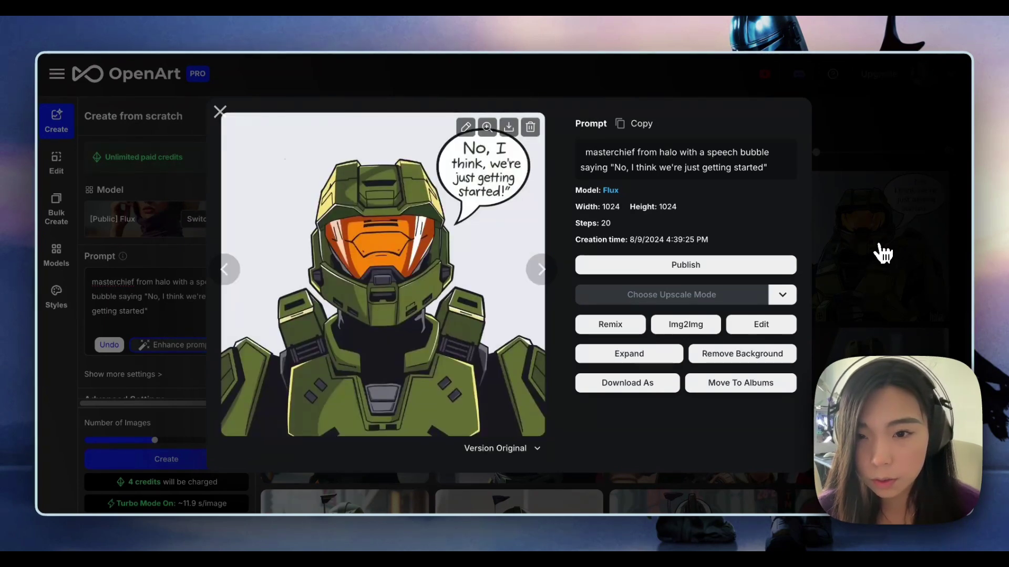
key("Right")
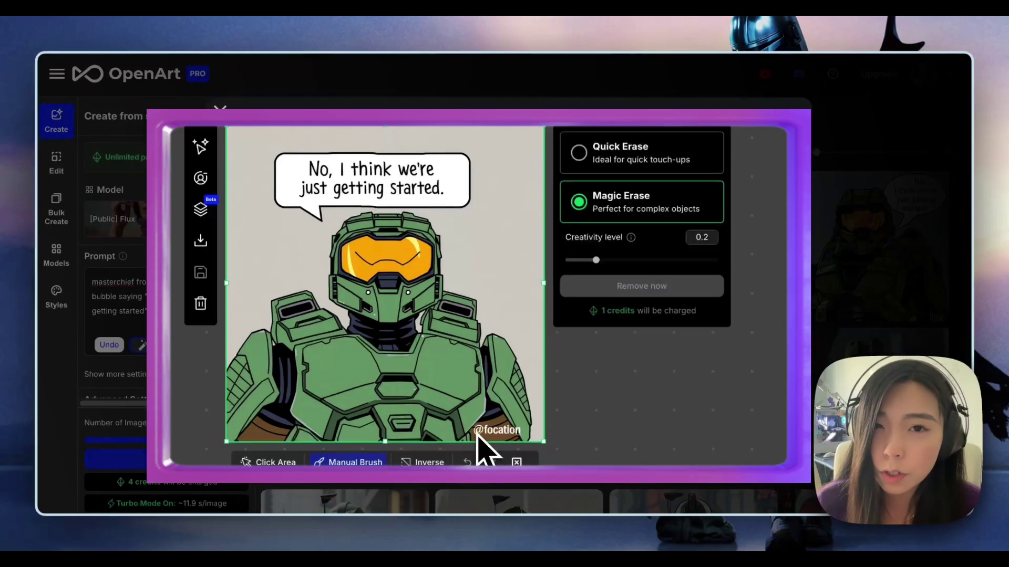
left_click_drag(511, 434, 520, 433)
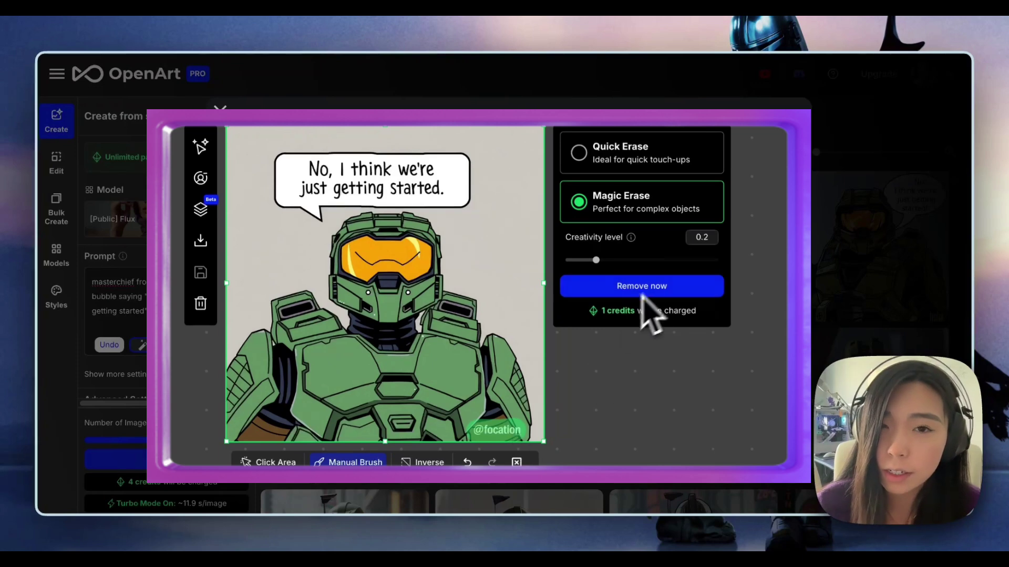
left_click(643, 260)
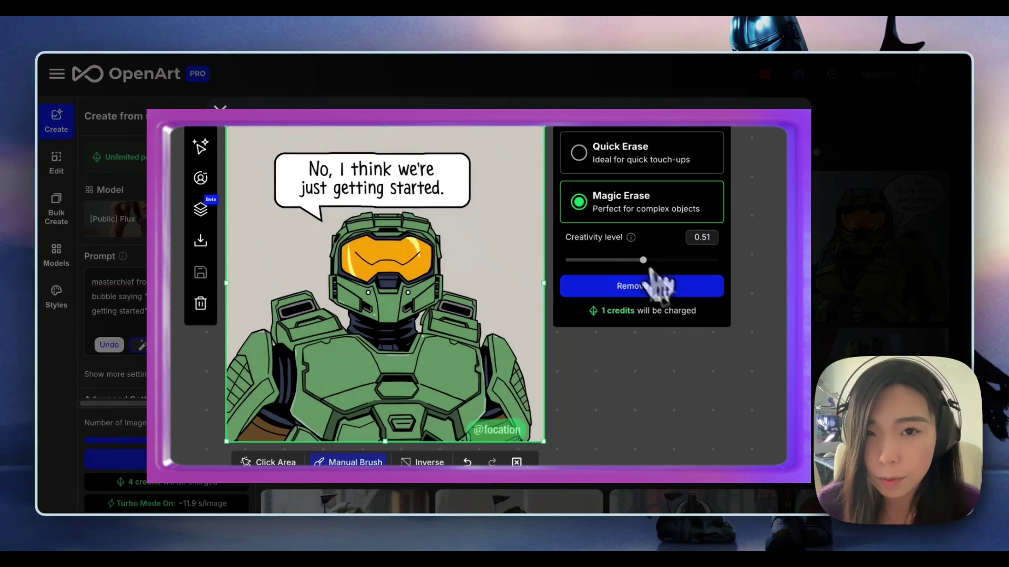
left_click(686, 295)
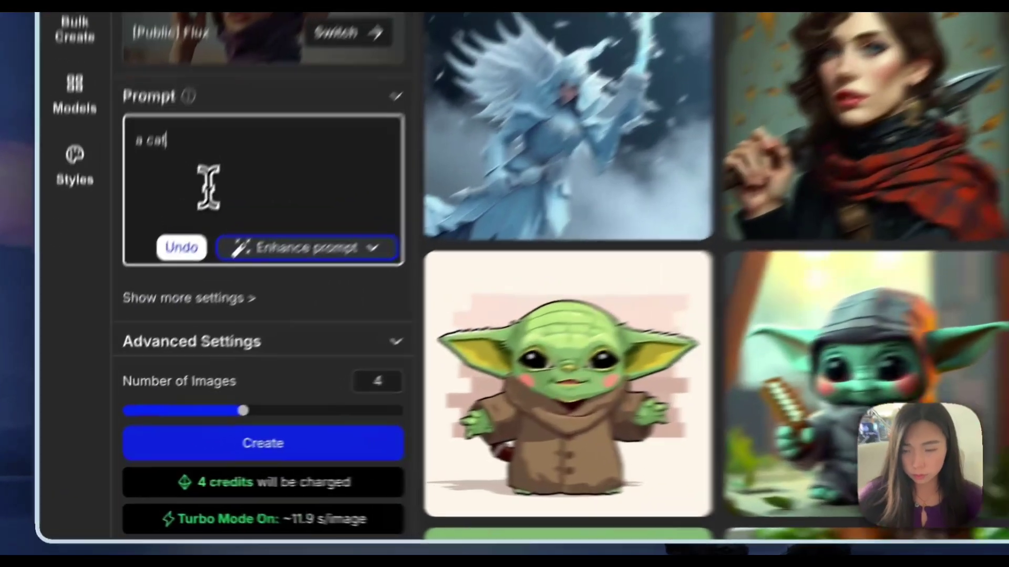
Step: Generate images of a mad cat on a table with a screaming "MEOWWWW!!" speech bubble
type("t looking")
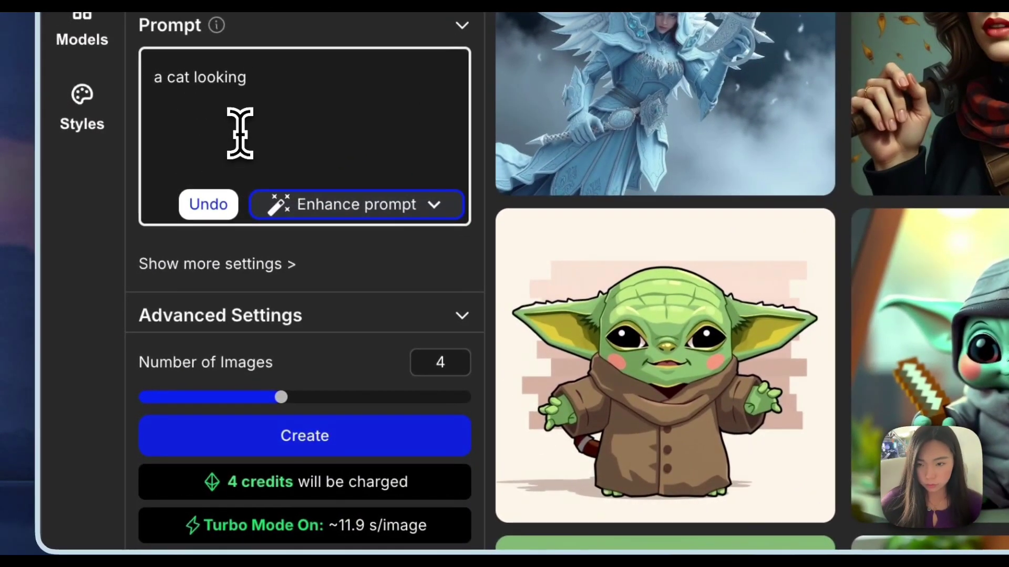
type(" mad on a table, with screaming speech bubble saying \"MEOWWWW\"")
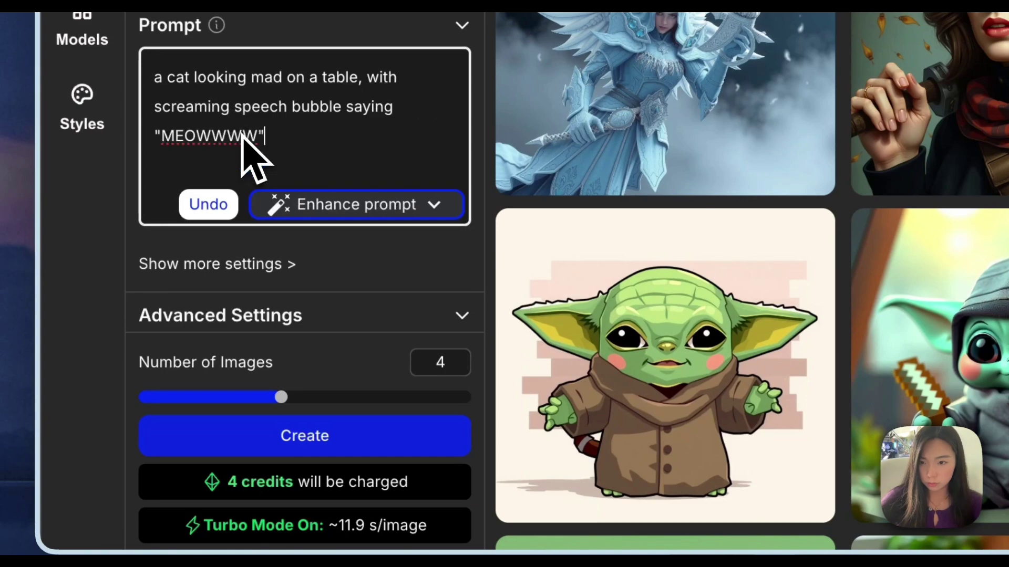
key("Left")
type("!!")
left_click(339, 436)
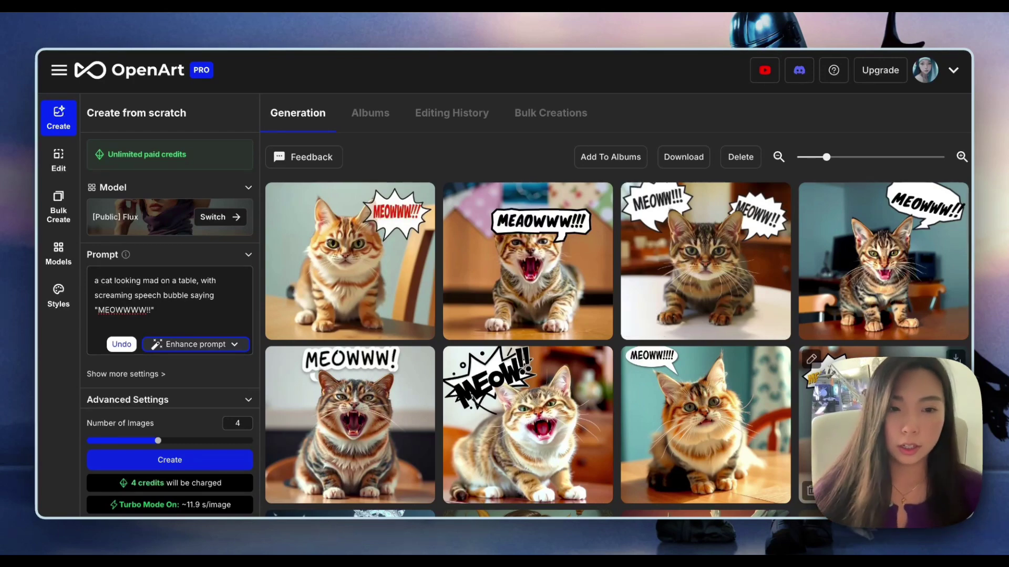
Step: Open the generated MEOWWWW cat images one by one enlarged to judge the lettering
left_click(655, 308)
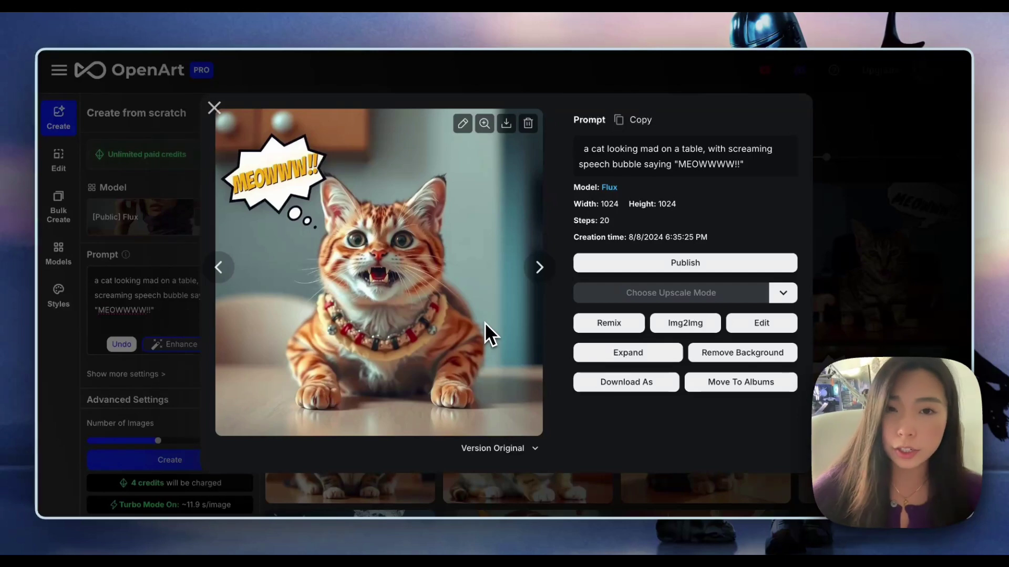
key("Right")
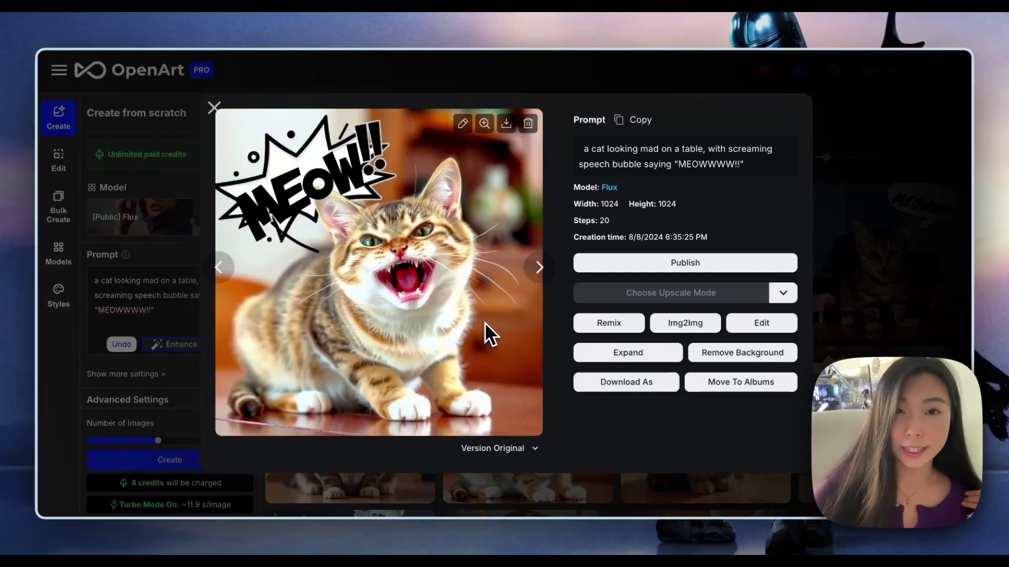
key("Right")
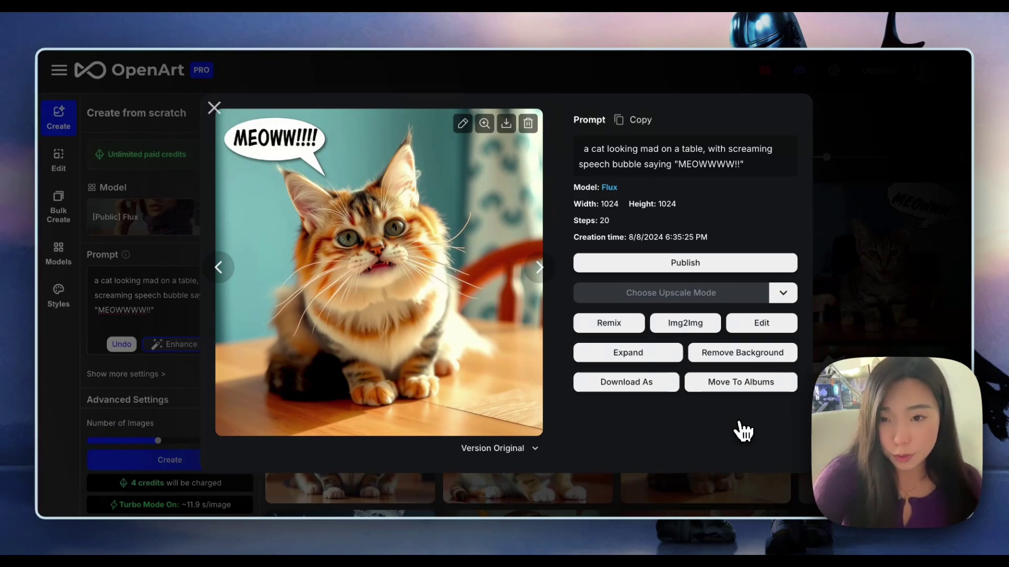
key("Right")
key("Right")
key("Right")
key("Right")
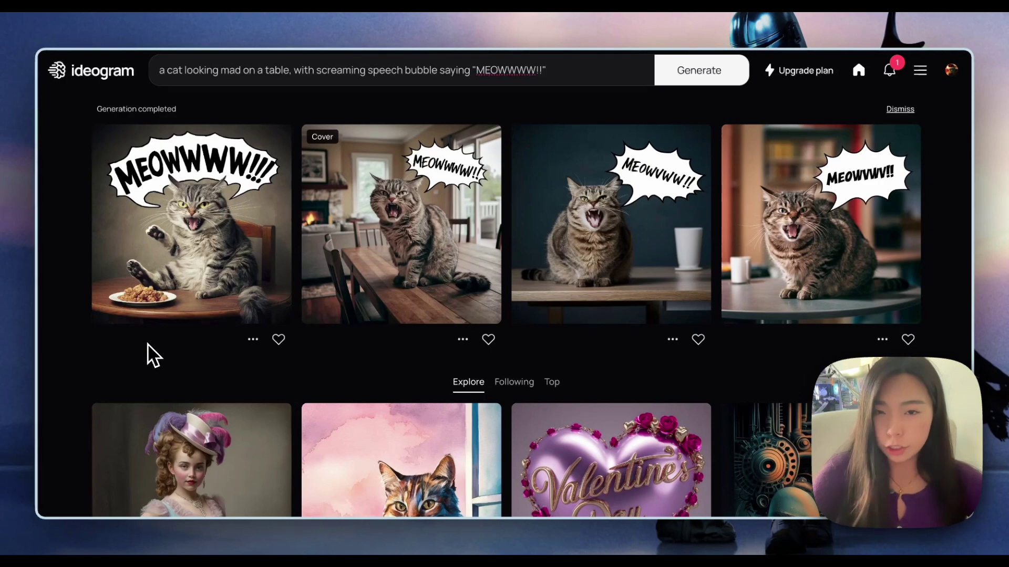
Step: Compare Ideogram's second, third and fourth angry-cat MEOWWWW generations up close
left_click(401, 299)
key("Right")
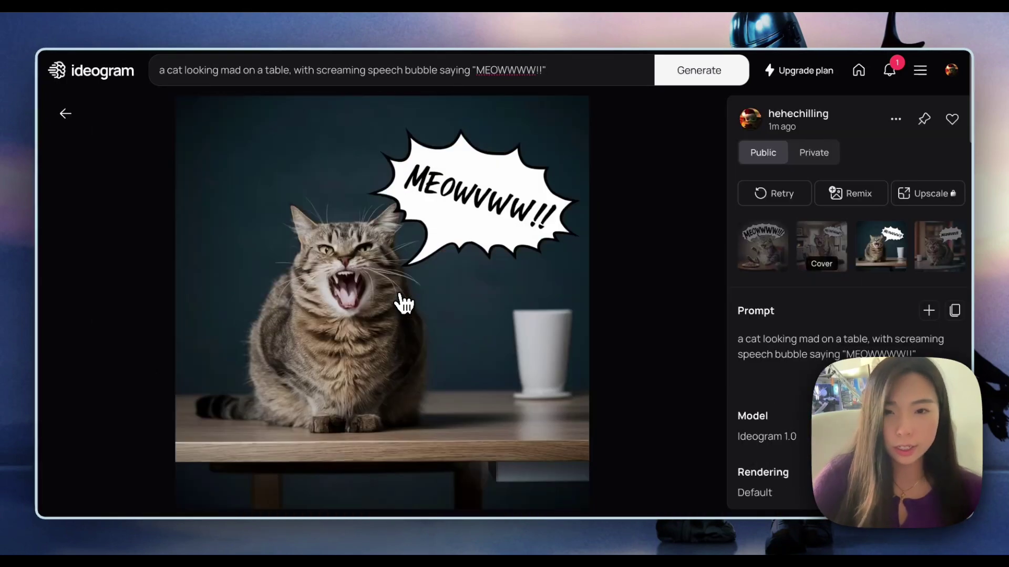
key("Left")
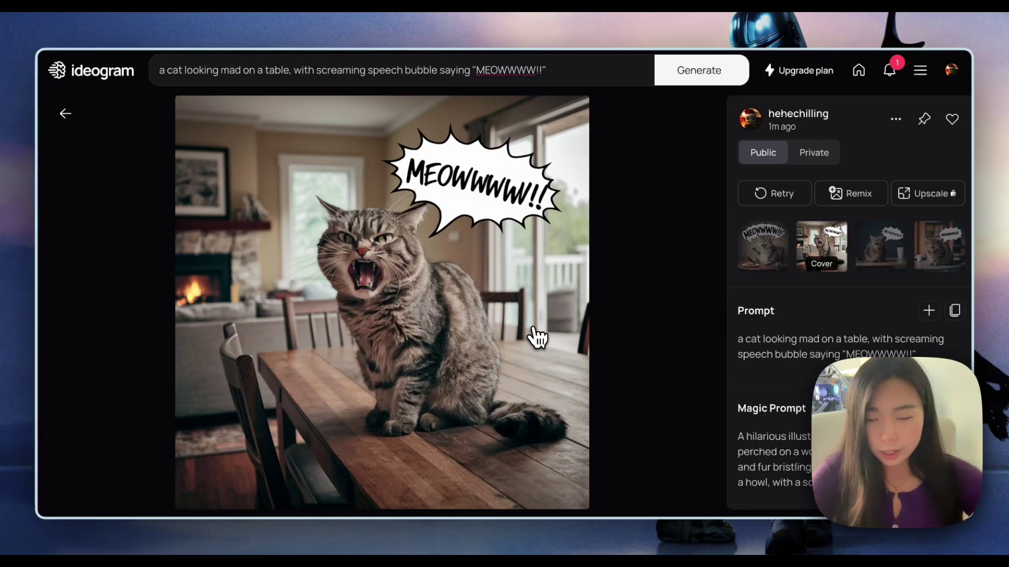
key("Escape")
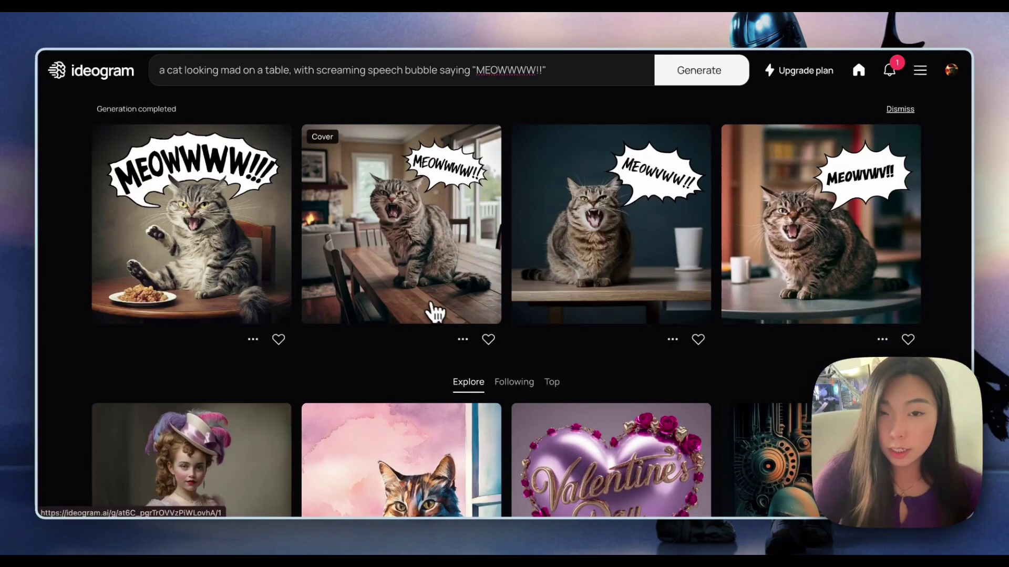
left_click(743, 310)
key("Left")
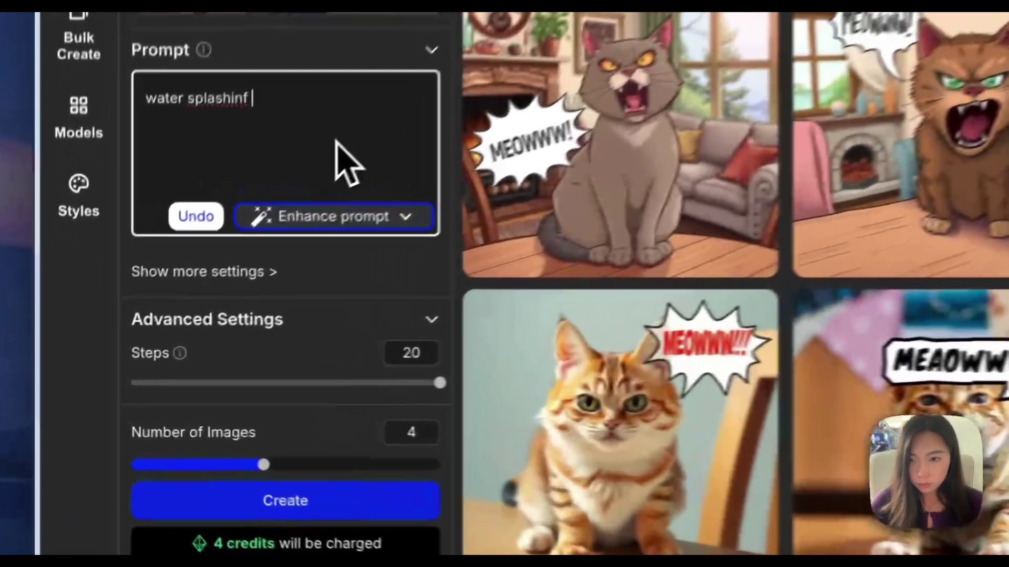
Step: Generate 'water splashing, reflective and clear texture, shiny and jelly-like' images printing "time to drink water"
type("g, reflective and clear tecxture,")
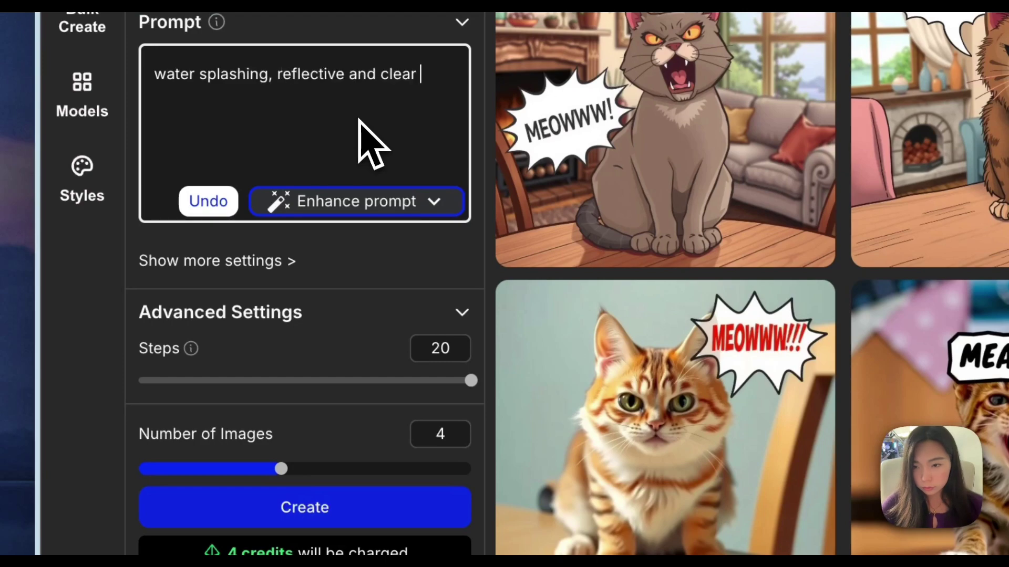
key("BackSpace")
key("BackSpace")
key("BackSpace")
key("BackSpace")
key("BackSpace")
key("BackSpace")
key("BackSpace")
key("BackSpace")
type("xture, shiny and jelly-")
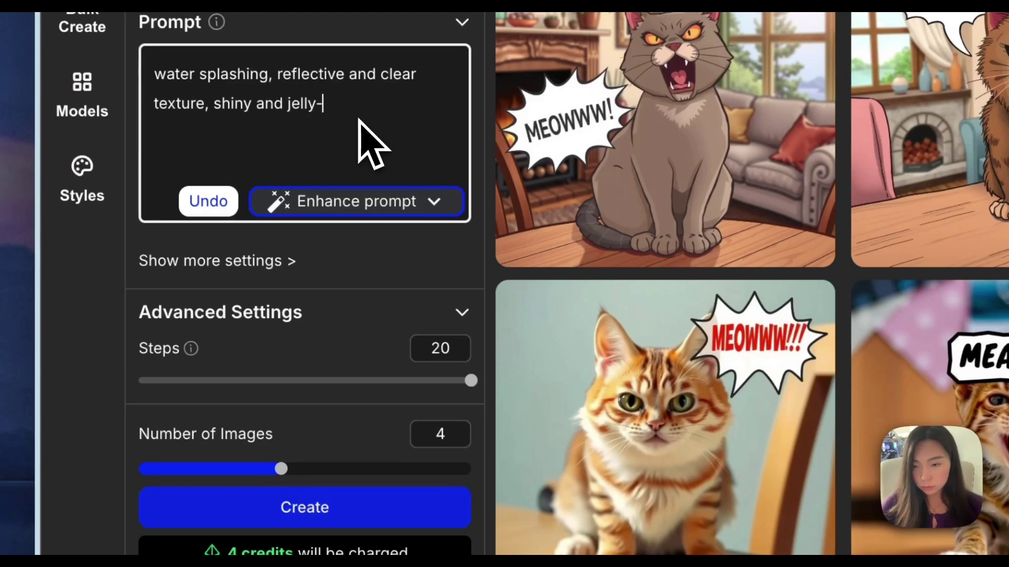
type("like, text printing \"time to drink water\"")
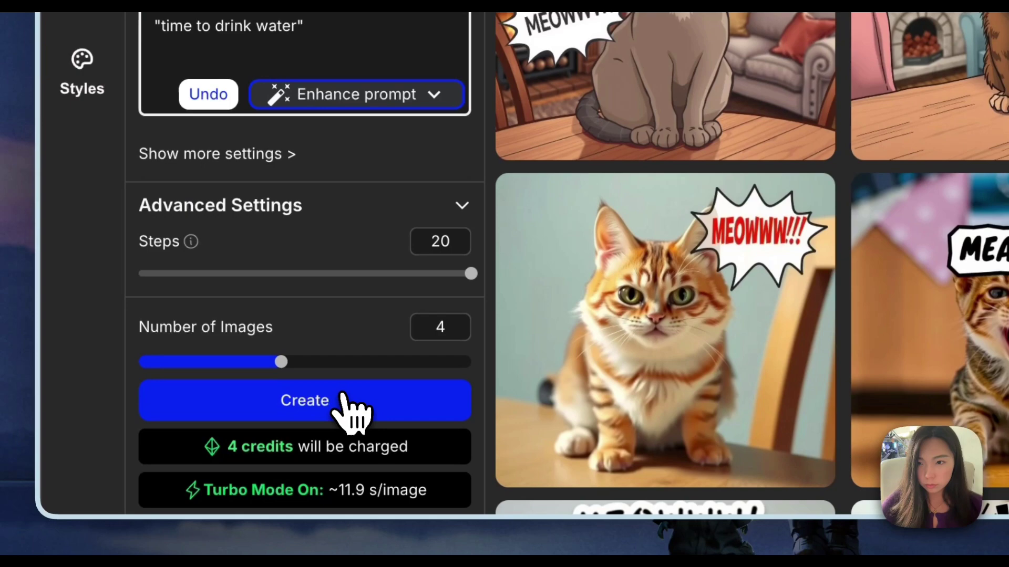
left_click(344, 402)
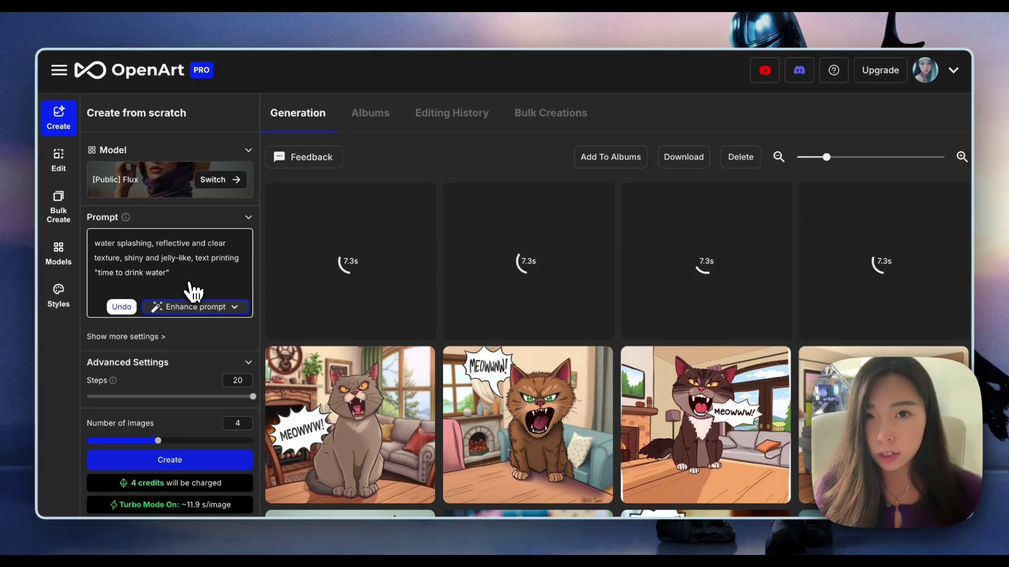
Step: View the black 'this is kinda cool.' water-splash image and the next generation, then close it
left_click(734, 295)
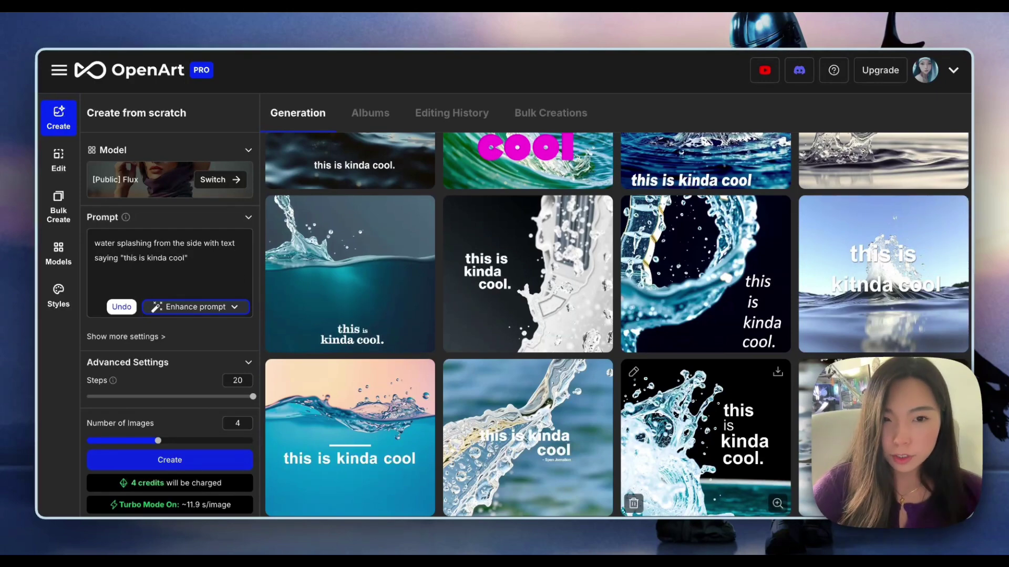
left_click(711, 415)
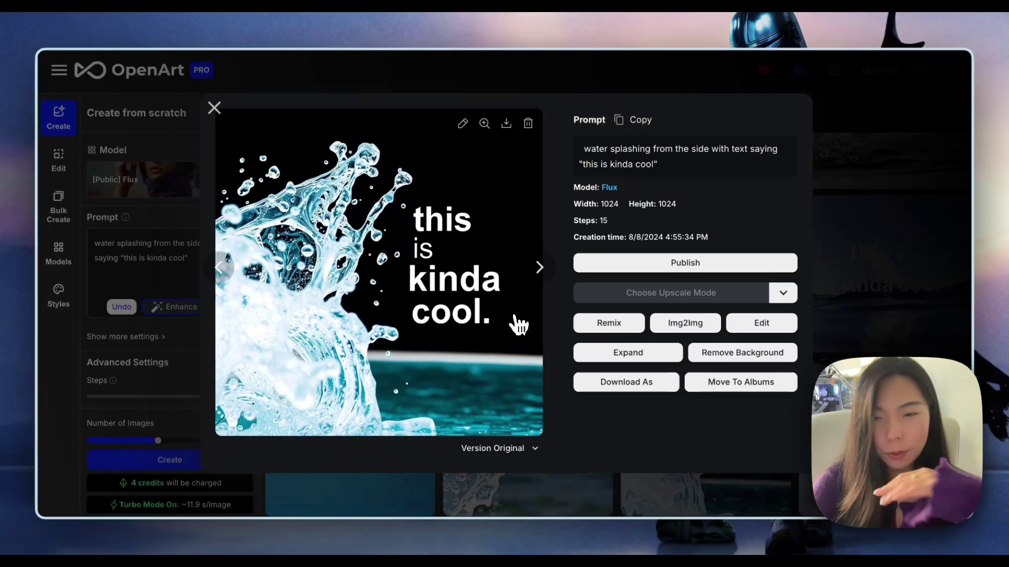
key("Right")
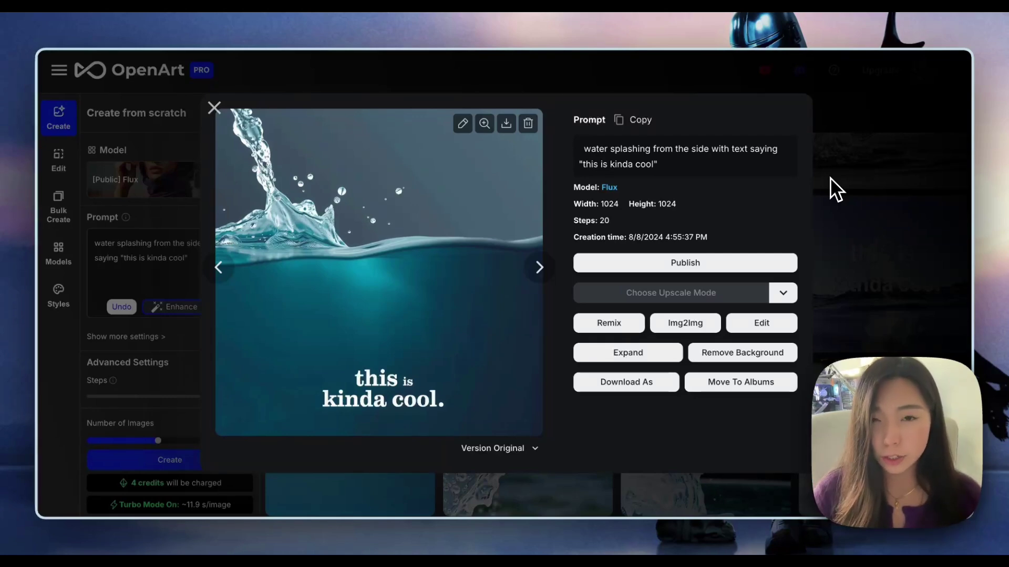
left_click(830, 178)
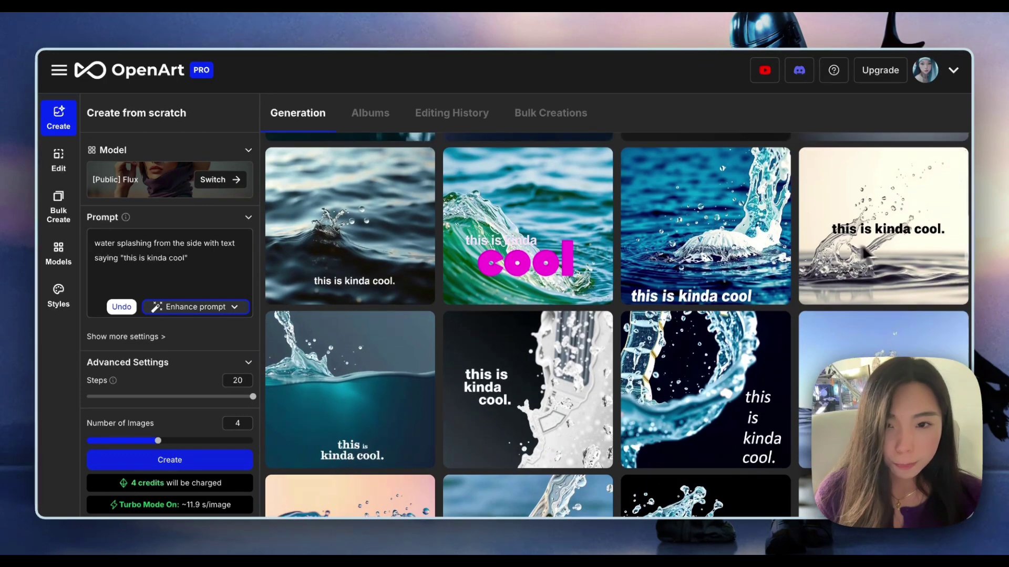
Step: Preview the water-splash results, then view the light 'this is kinda cool.' image and the next one in its batch
left_click(893, 248)
left_click(888, 262)
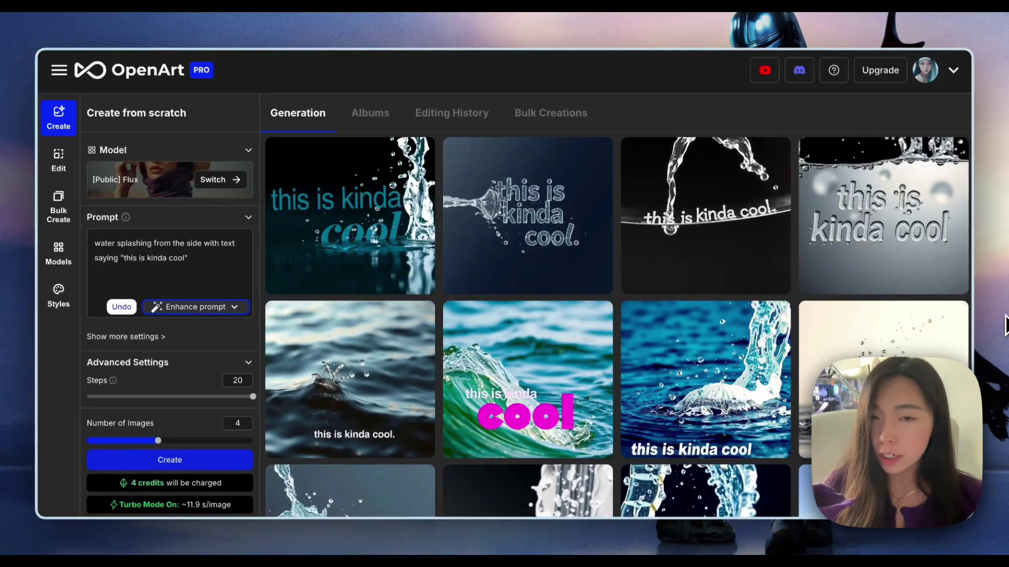
left_click(953, 316)
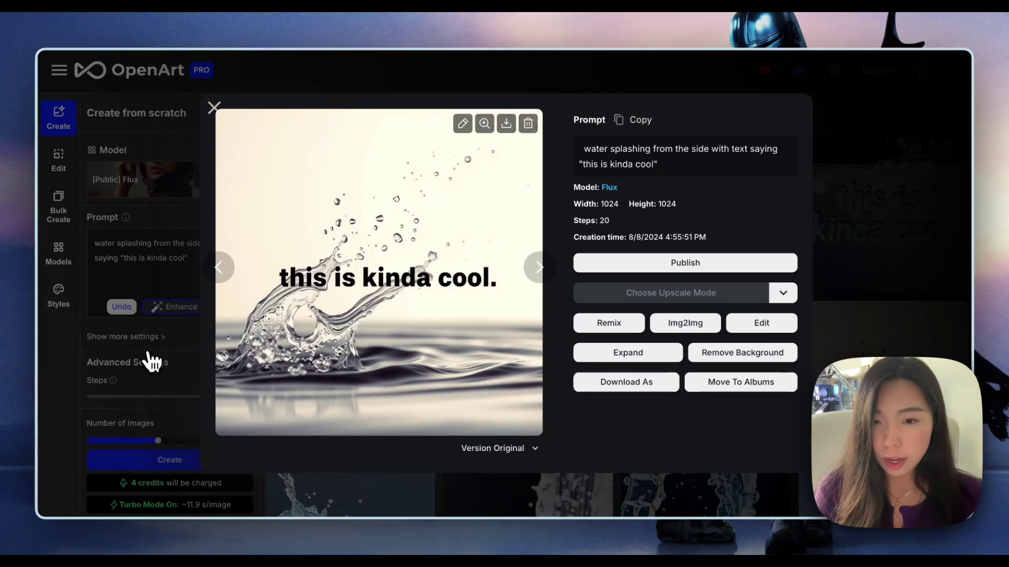
key("Right")
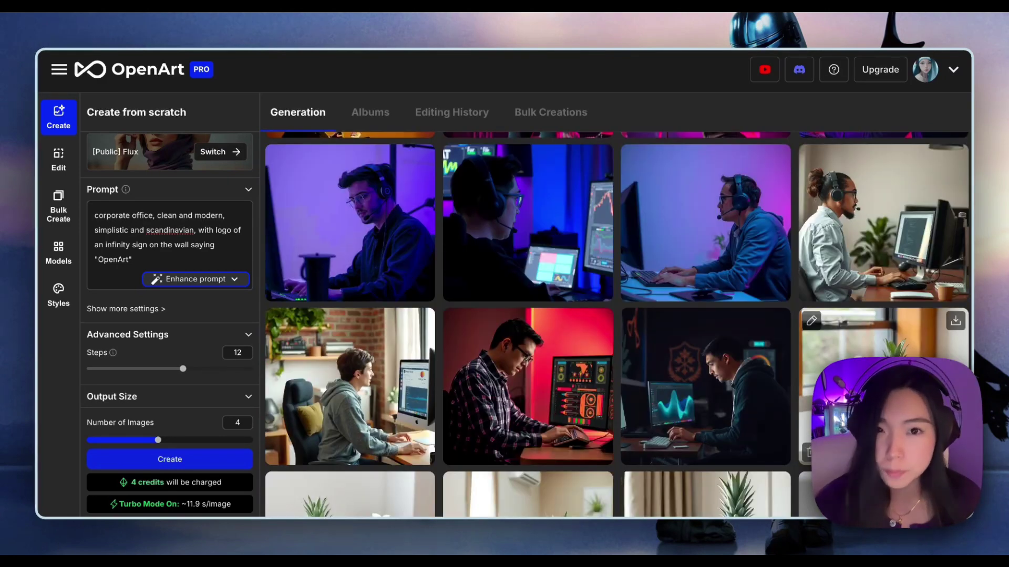
Step: Cycle through the Flux computer-worker images, including the red-lit man in a plaid shirt
scroll(734, 388, "up", 1)
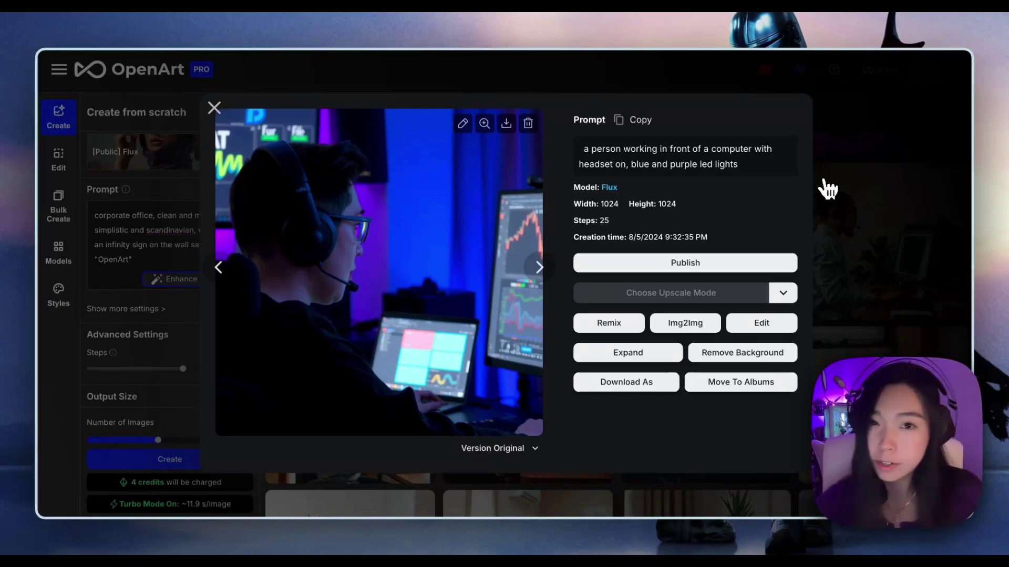
key("Right")
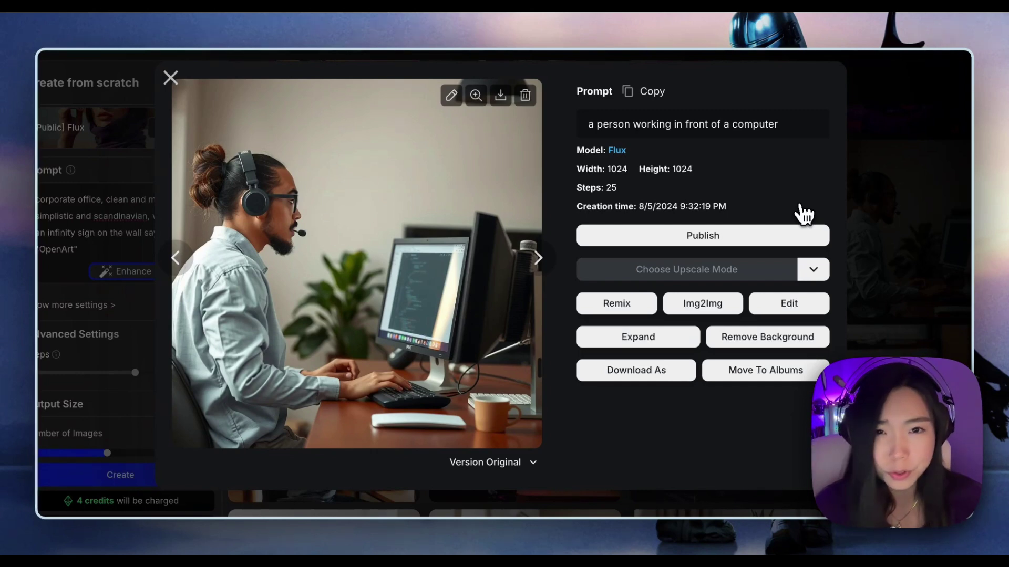
key("Right")
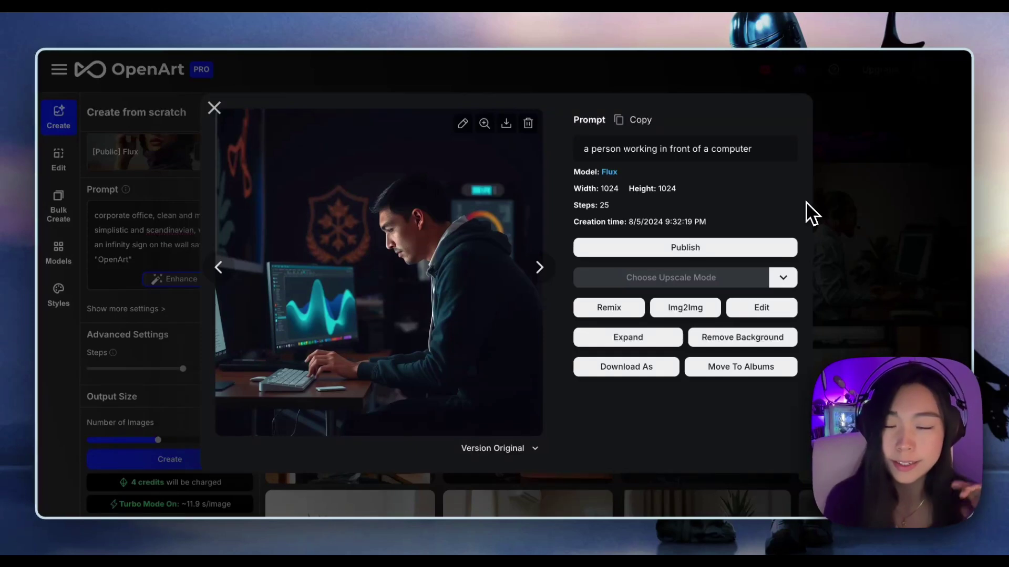
key("Right")
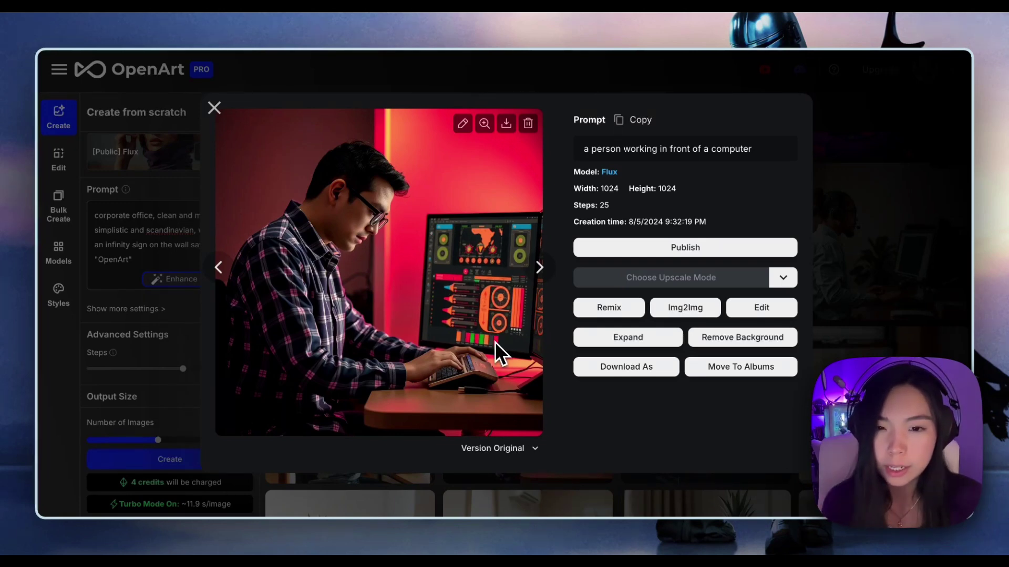
key("Right")
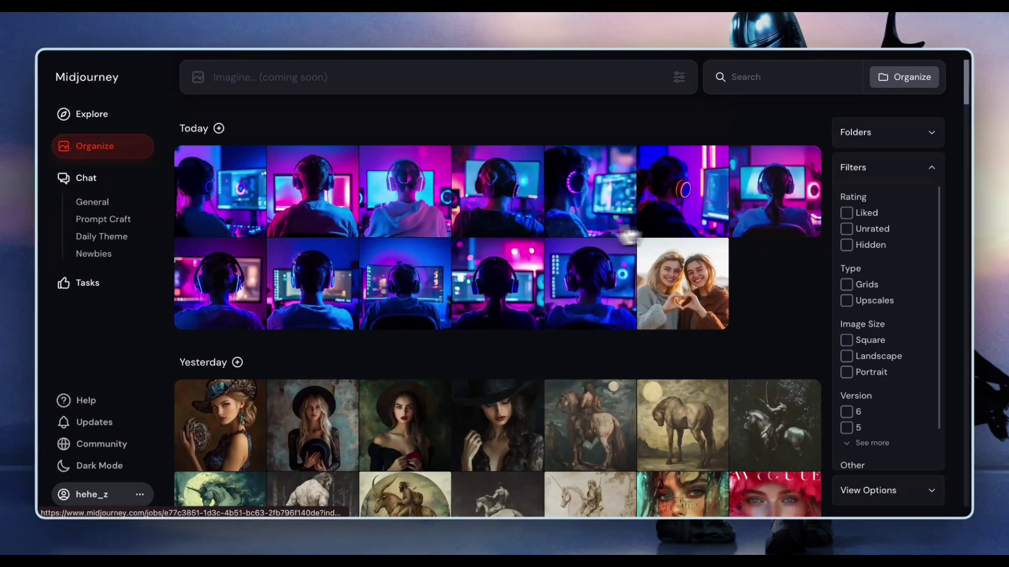
Step: Open the first of today's Midjourney headset images and advance to the next one
left_click(222, 213)
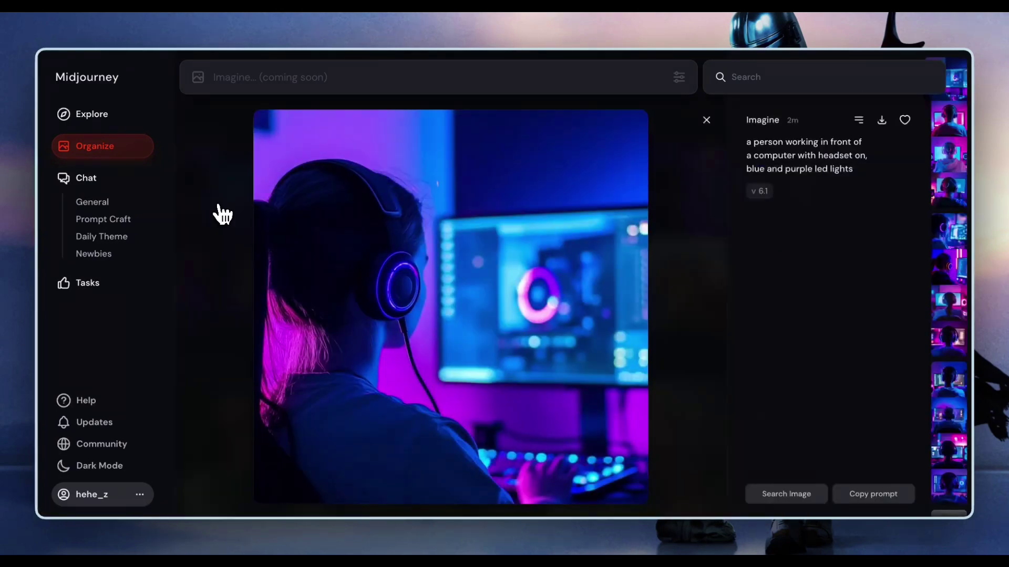
scroll(222, 213, "down", 3)
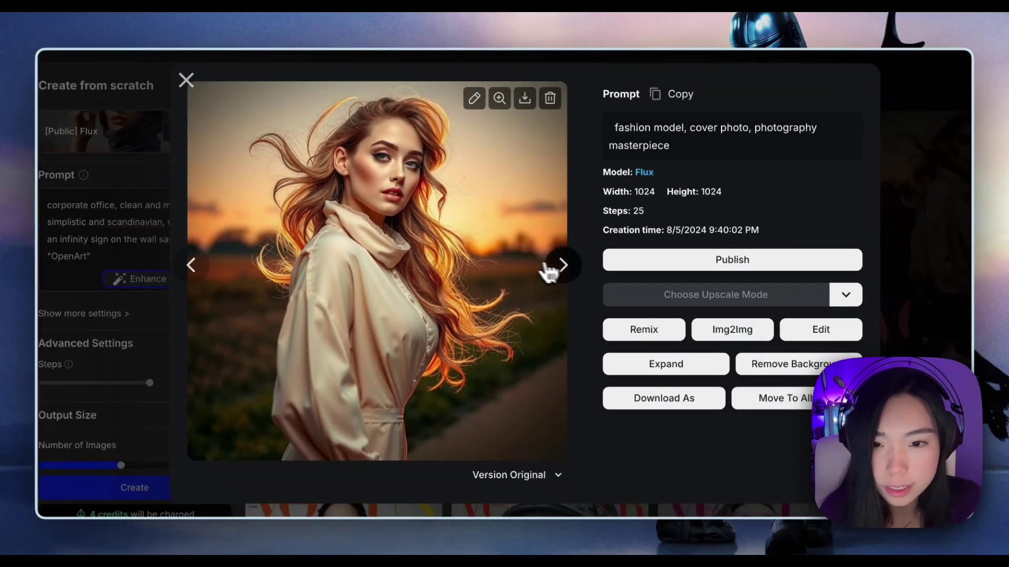
Step: Page through the Flux straw-hat, rose-hat and sunglasses magazine-cover images at full size
left_click(656, 245)
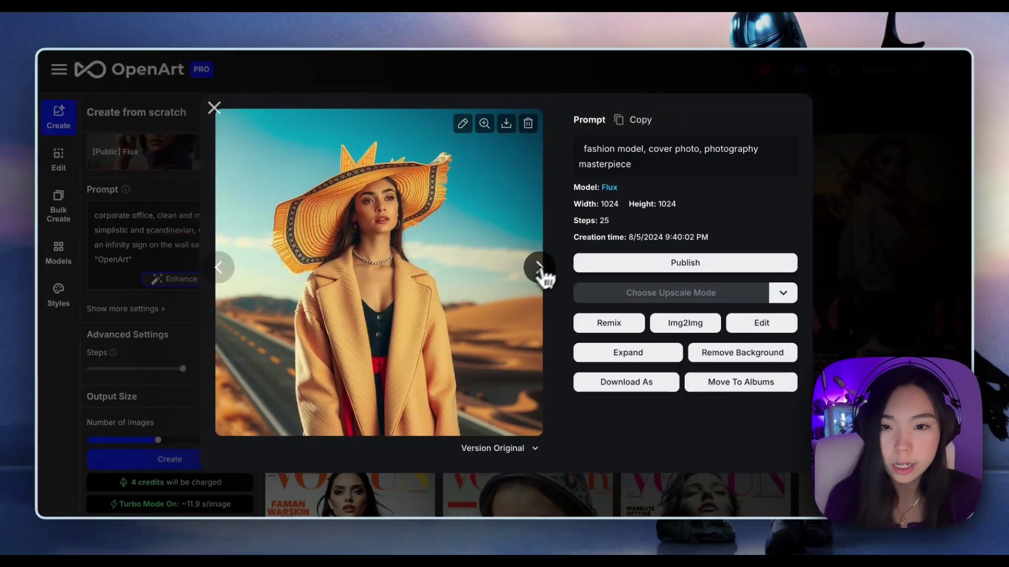
left_click(652, 226)
left_click(575, 43)
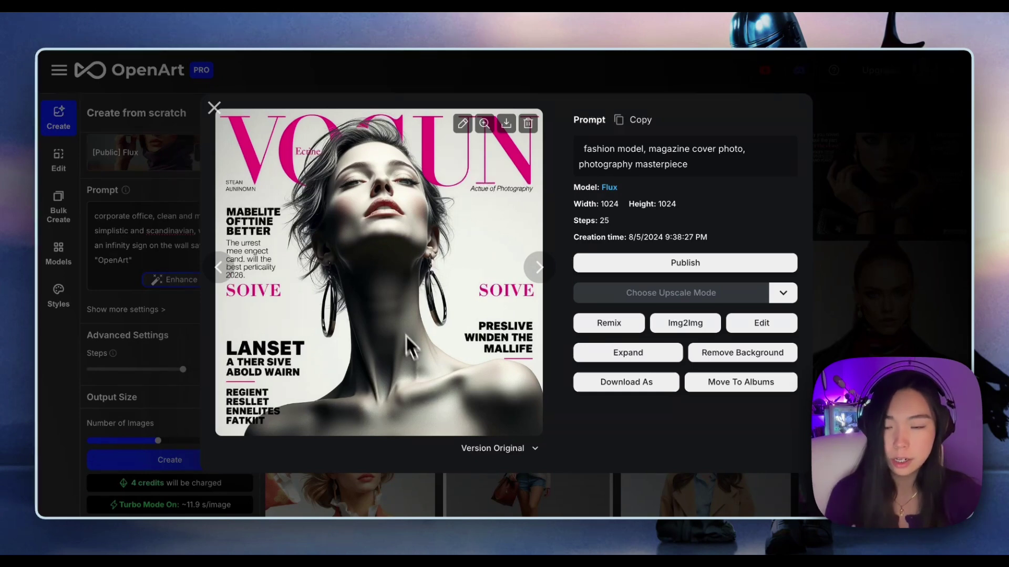
key("Right")
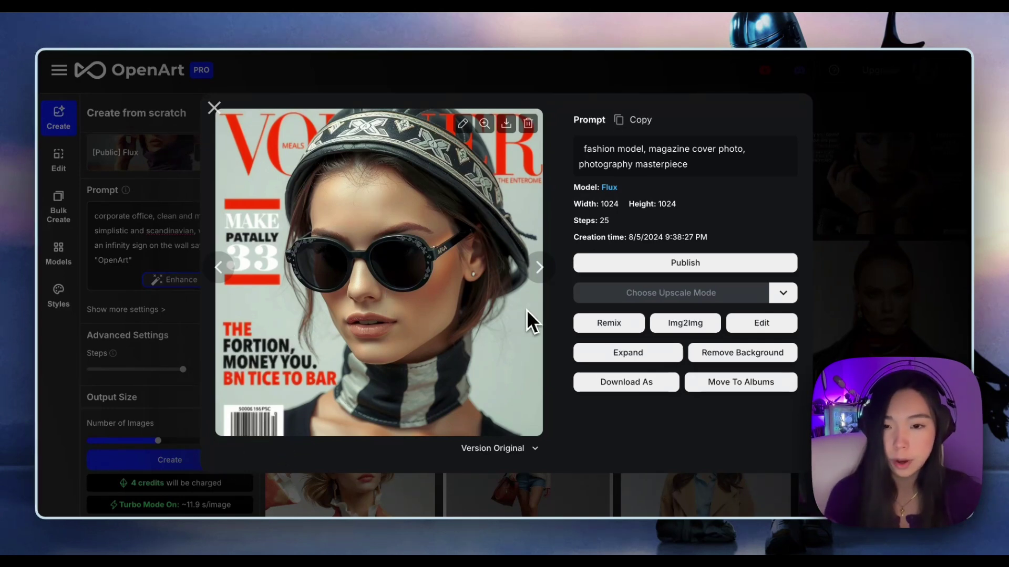
key("Right")
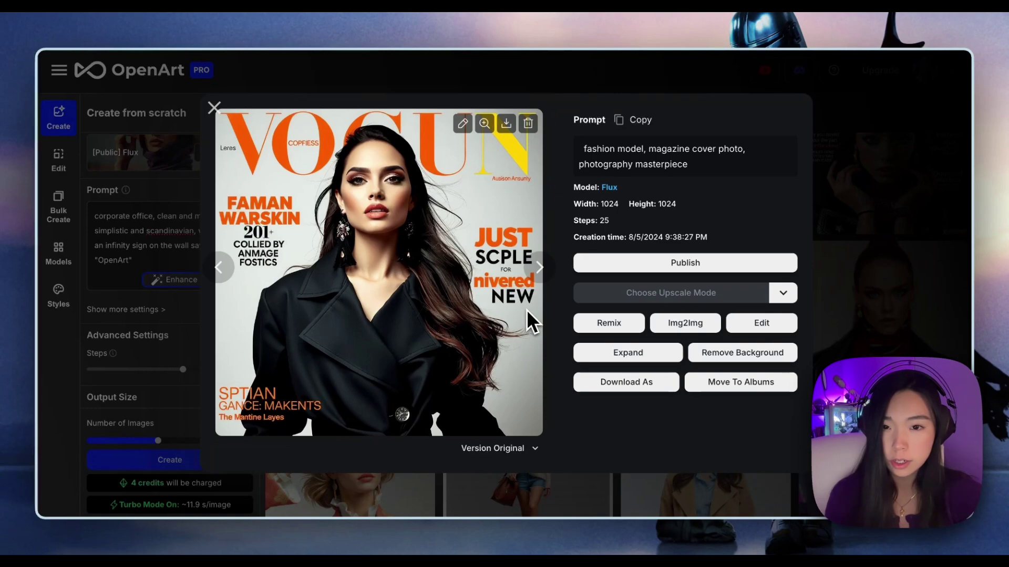
key("Right")
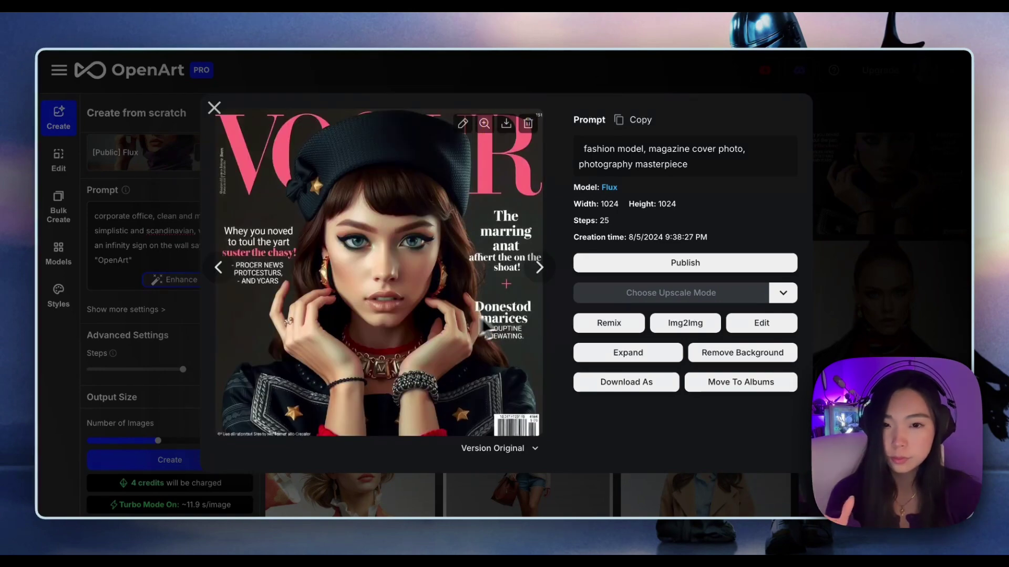
Step: In Ideogram, replace the office prompt with the magazine-cover prompt and generate
left_click(349, 16)
left_click_drag(168, 79, 709, 84)
key("BackSpace")
type("fashion model, magazine cover photo, photography masterpiece")
left_click(706, 79)
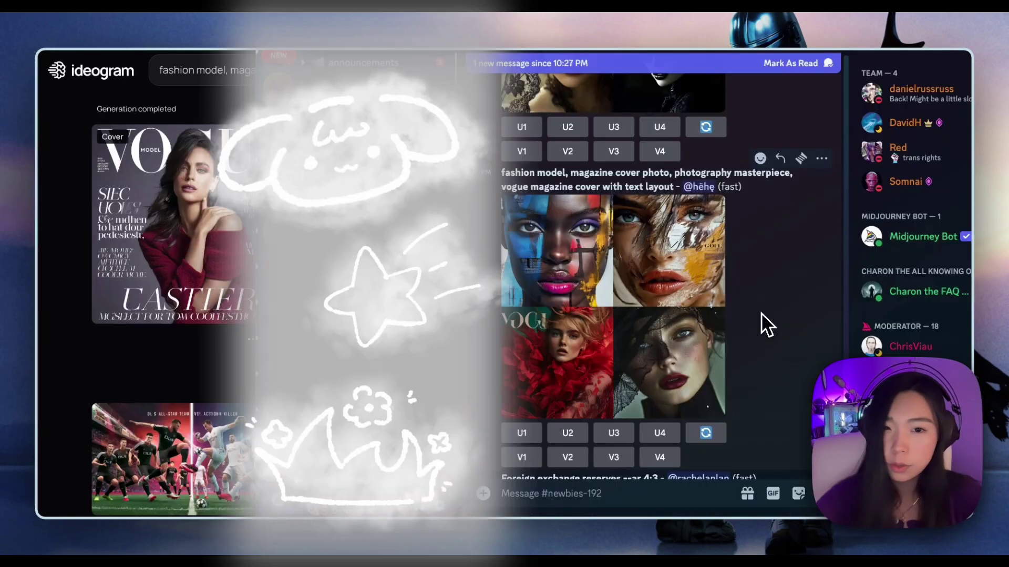
Step: Enlarge one Midjourney magazine cover, then return to Ideogram's four Vogue cover results
left_click(699, 329)
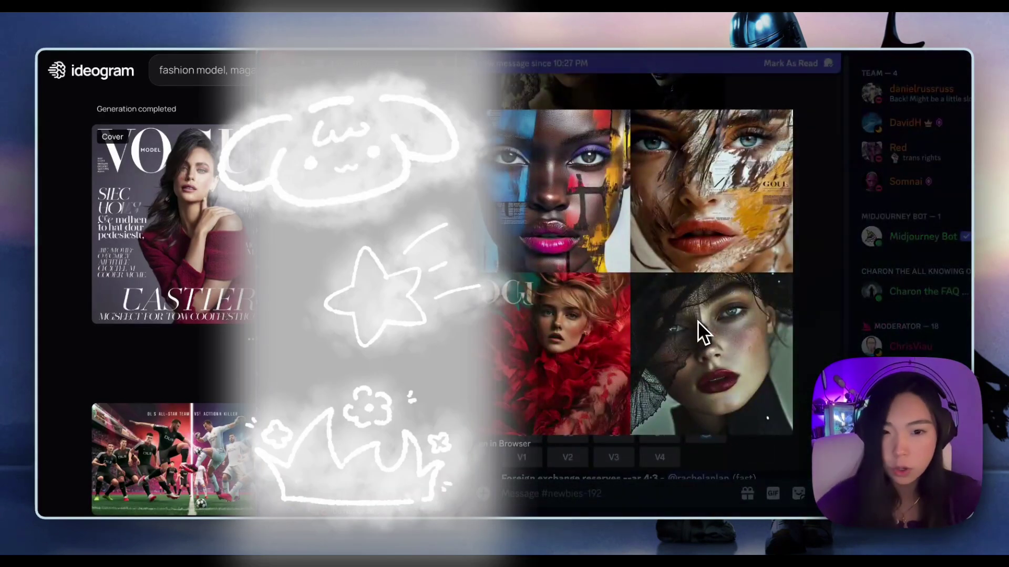
left_click(830, 303)
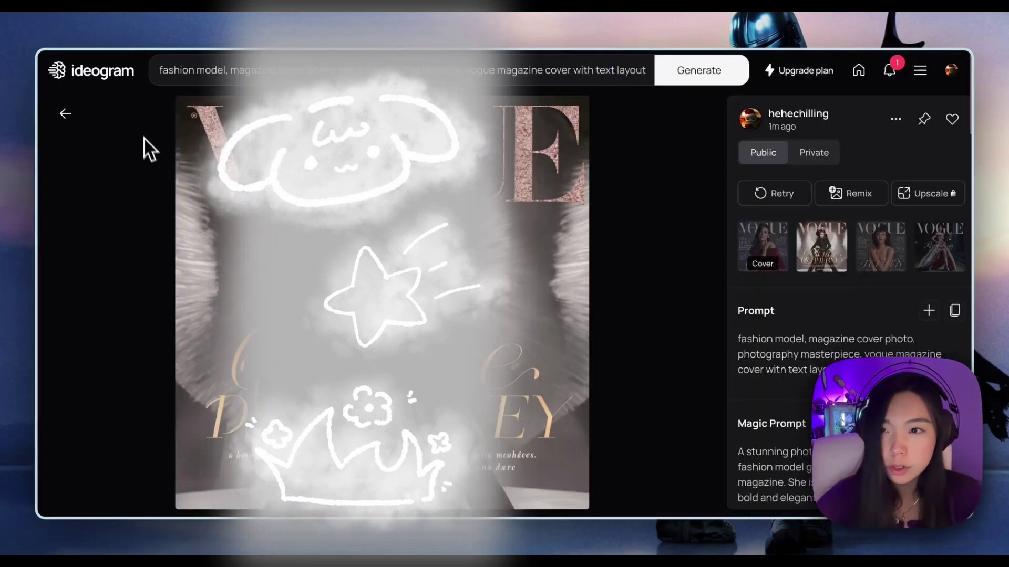
left_click(84, 112)
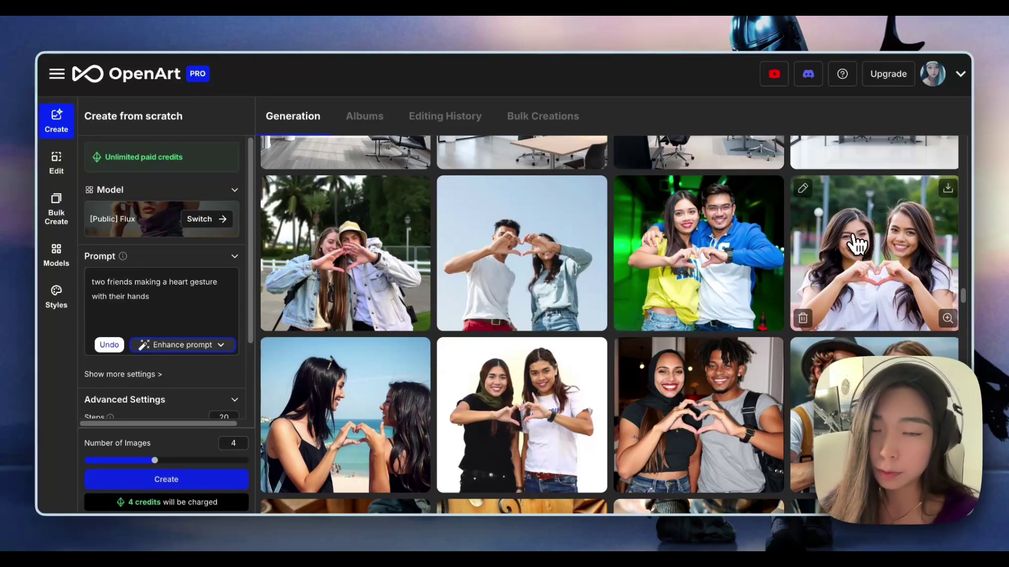
Step: Open a Flux heart-gesture image and browse the batch back to the beach heart-gesture photo
left_click(889, 263)
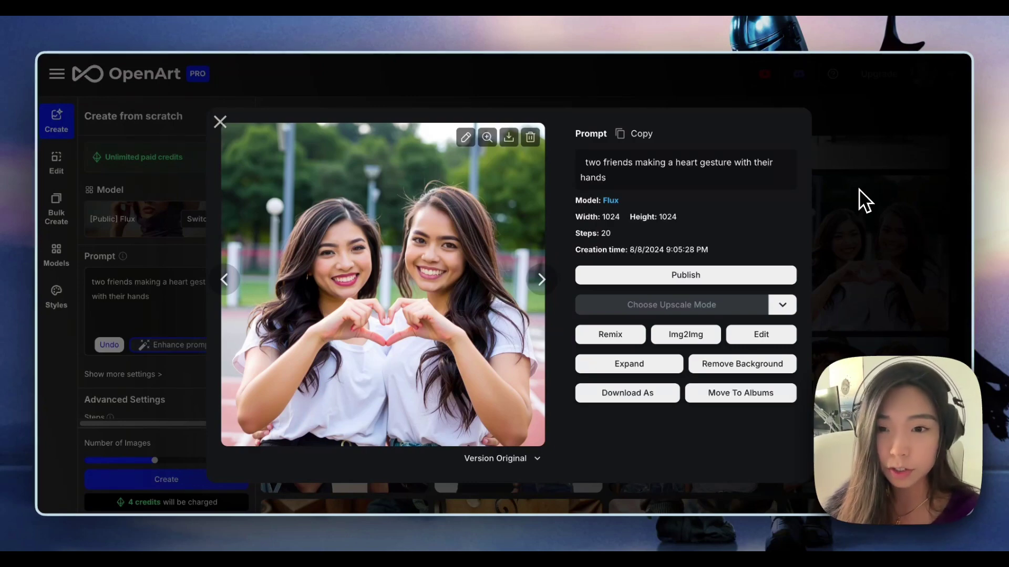
key("Right")
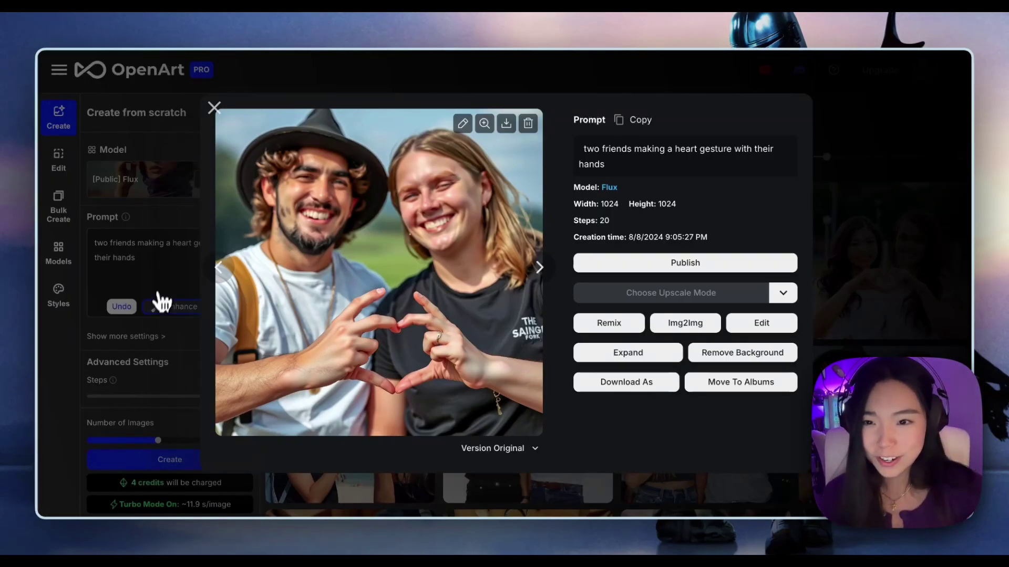
left_click(216, 274)
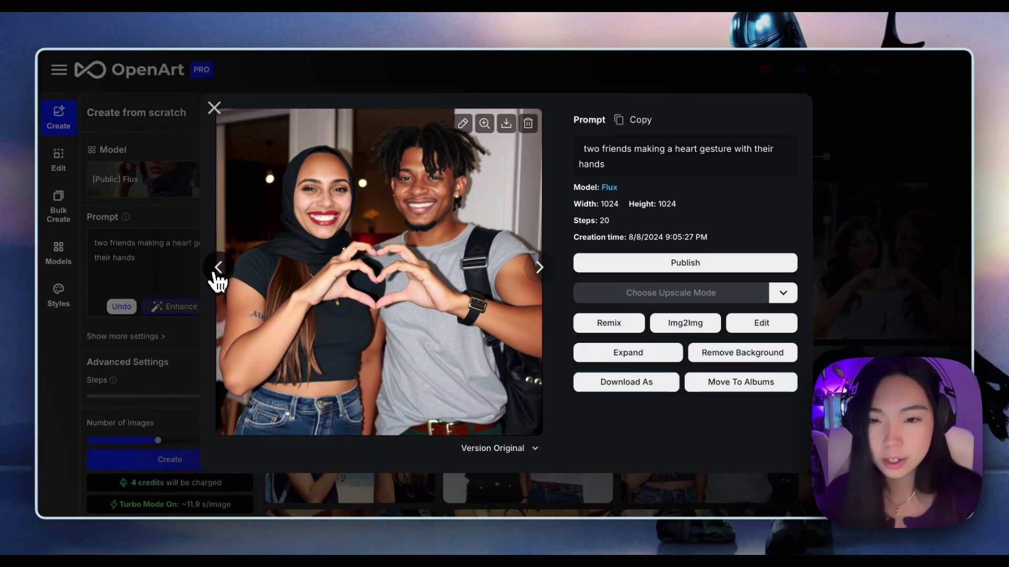
left_click(216, 274)
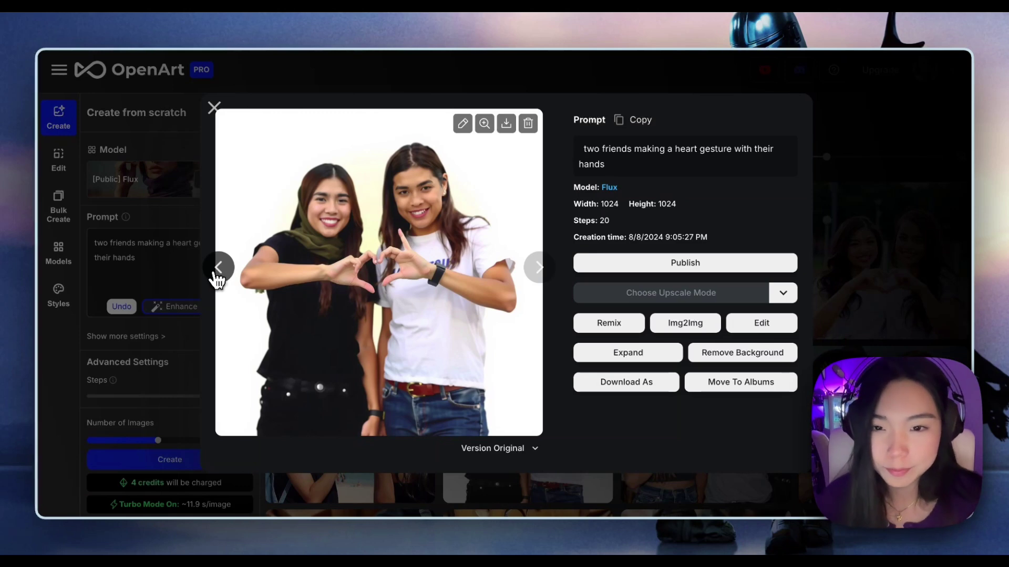
left_click(218, 269)
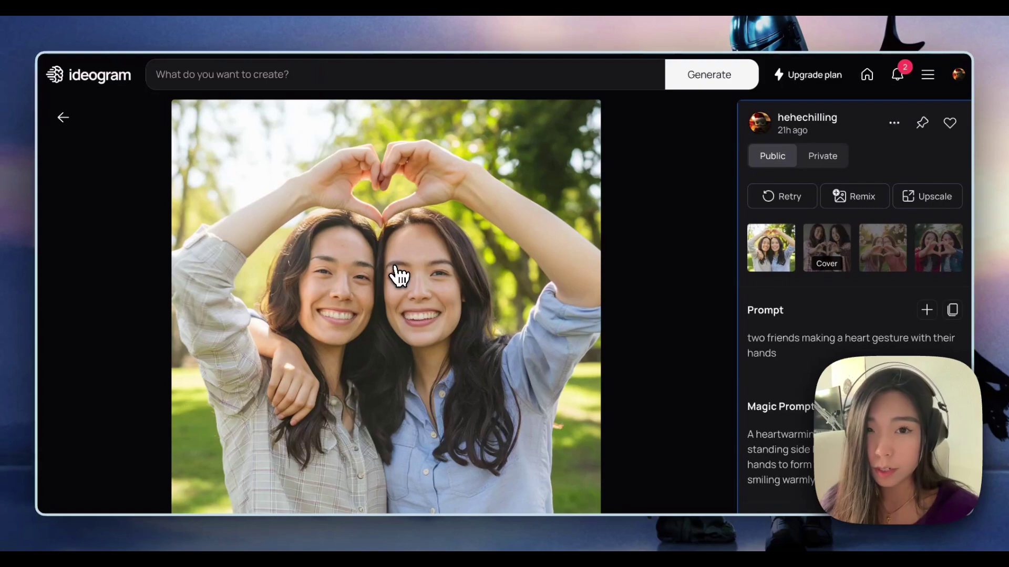
Step: Advance Ideogram's heart-gesture results to the third and fourth variations
key("Right")
key("Right")
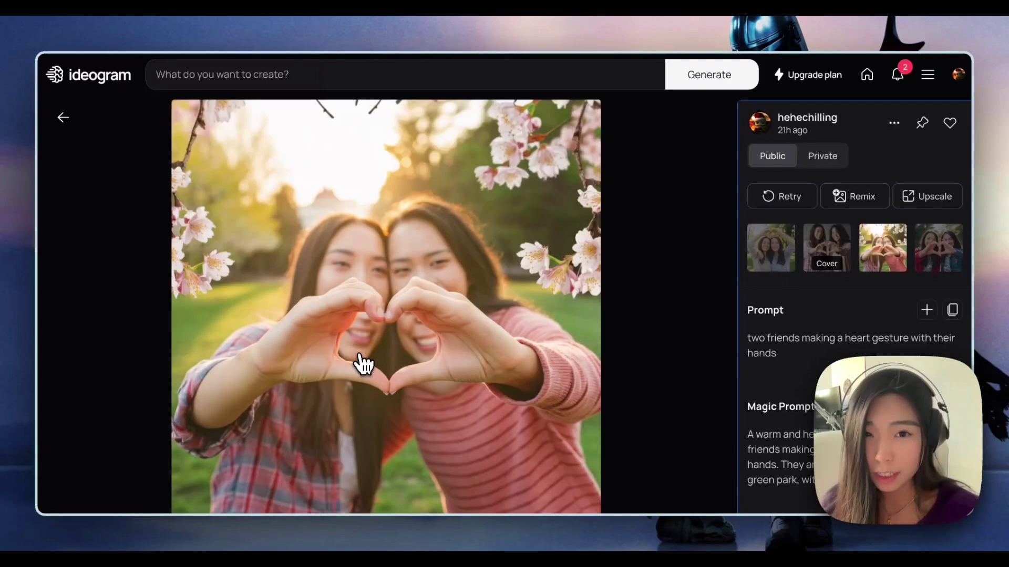
key("Right")
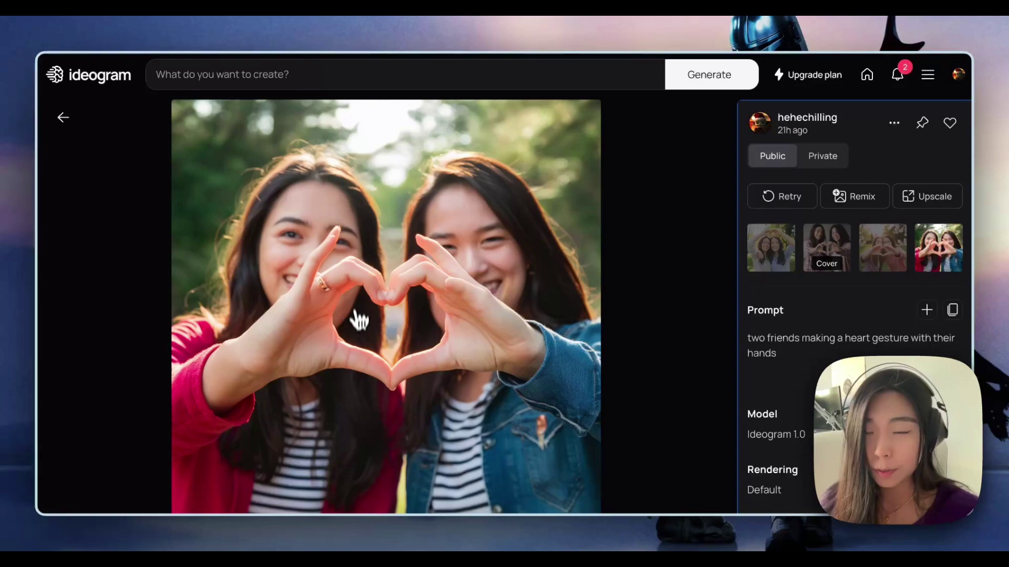